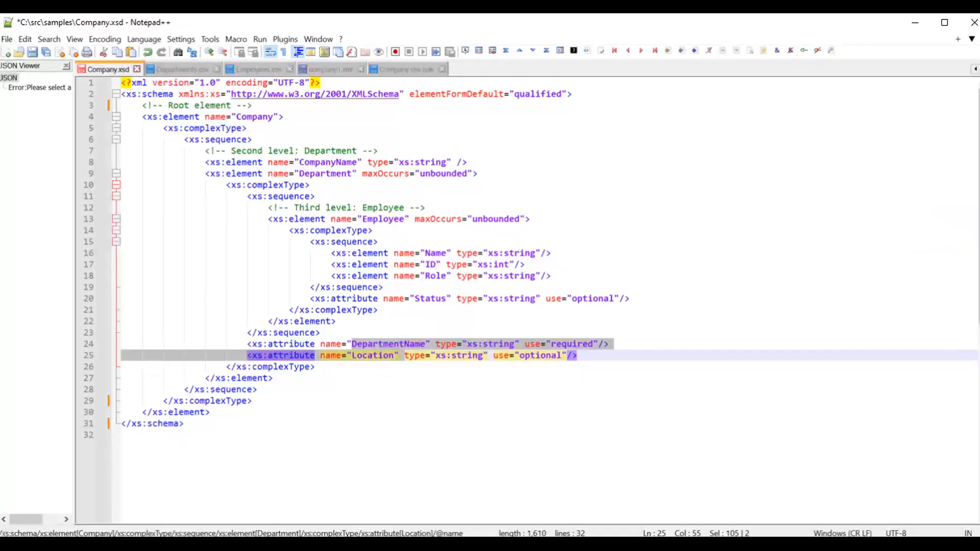
# Step: Examine the Company.xsd schema's Company and Department elements in the text editor
pyautogui.click(379, 310)
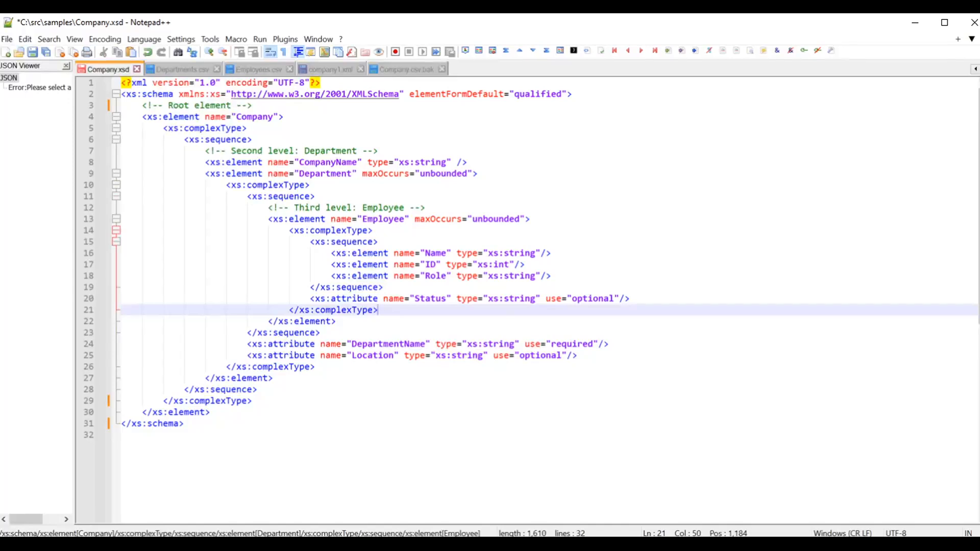
pyautogui.click(252, 117)
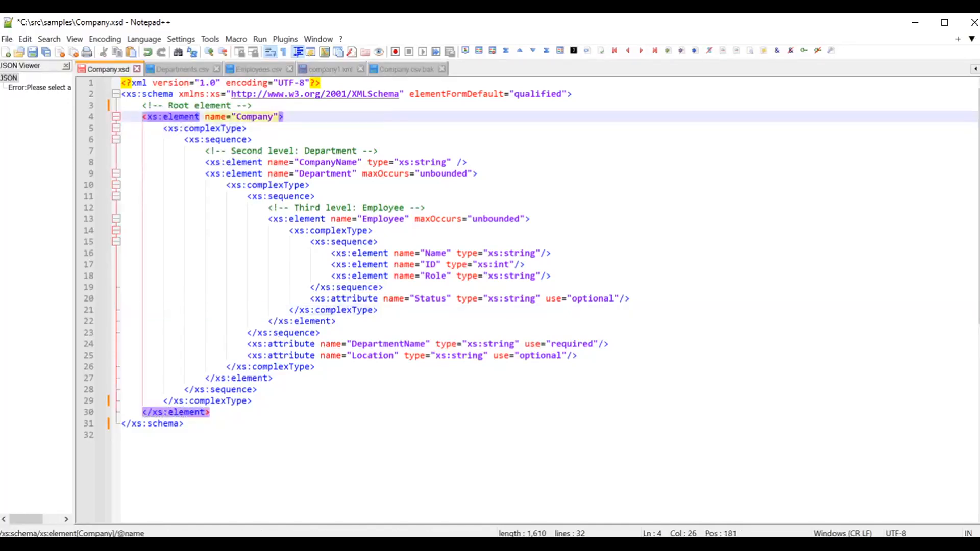
pyautogui.click(321, 174)
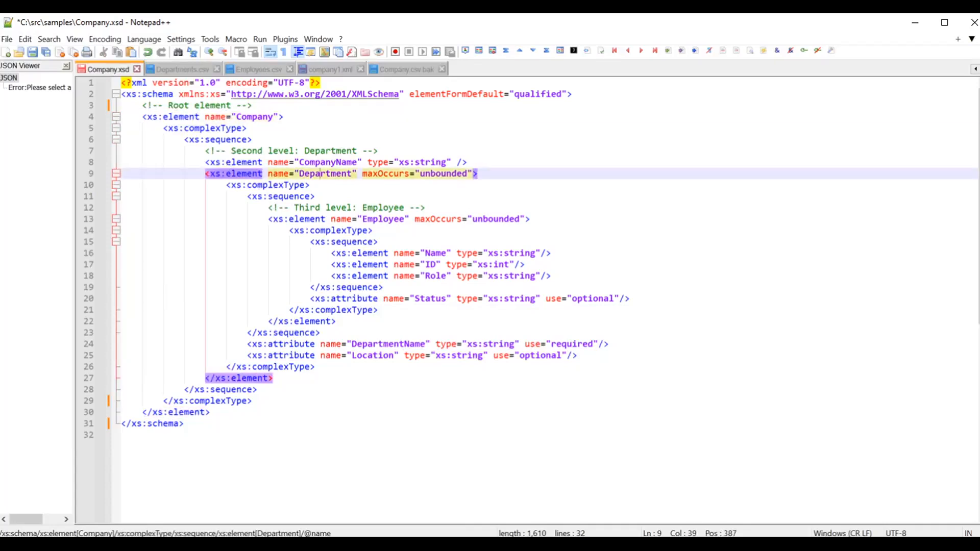
# Step: Compare the column headers of Departments.csv and Employees.csv, focusing on the Company and Department ID fields
pyautogui.click(176, 70)
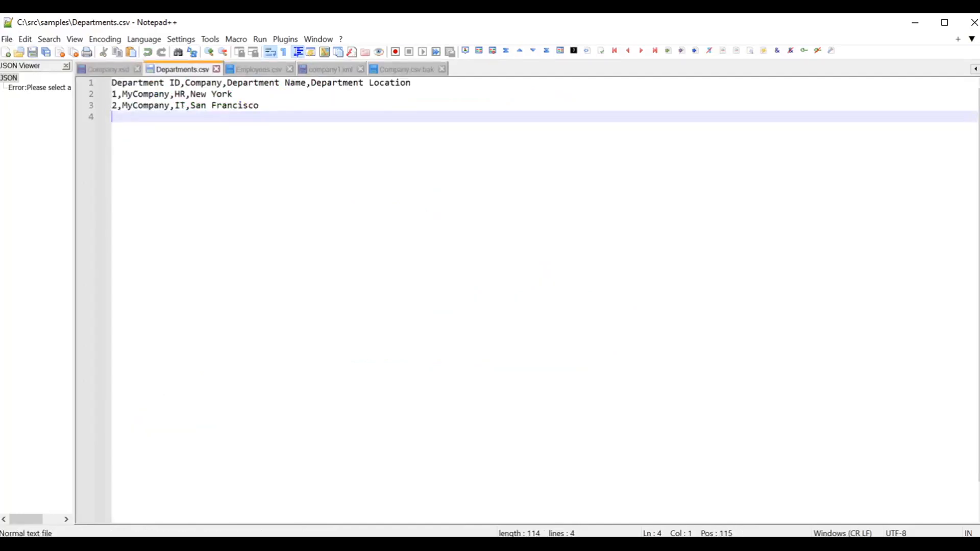
pyautogui.doubleClick(196, 83)
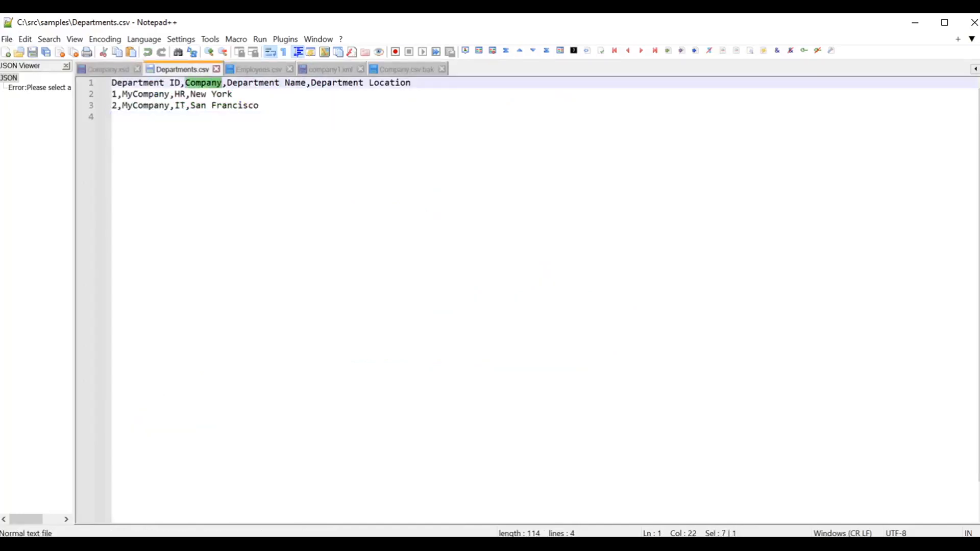
pyautogui.click(248, 68)
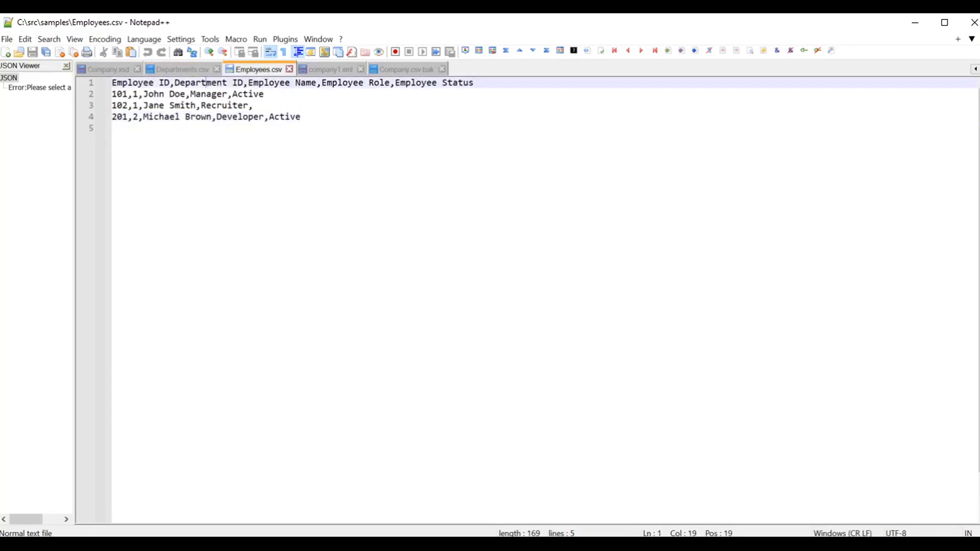
pyautogui.doubleClick(206, 83)
pyautogui.moveTo(244, 83); pyautogui.dragTo(185, 83)
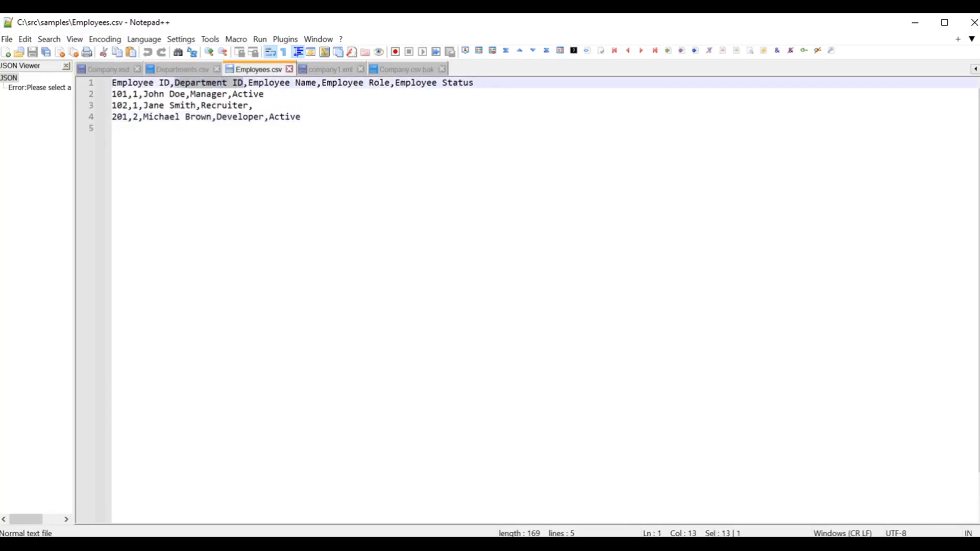
pyautogui.click(173, 73)
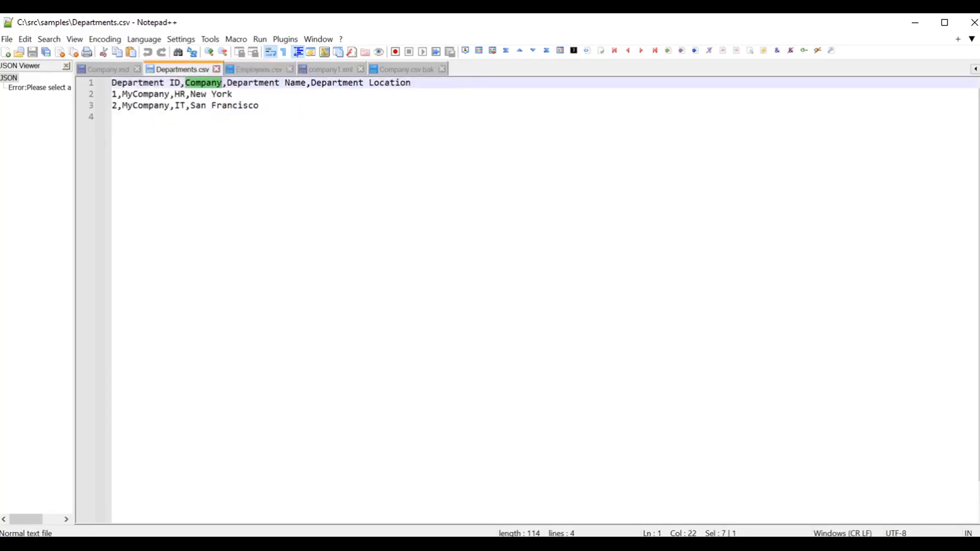
pyautogui.click(180, 83)
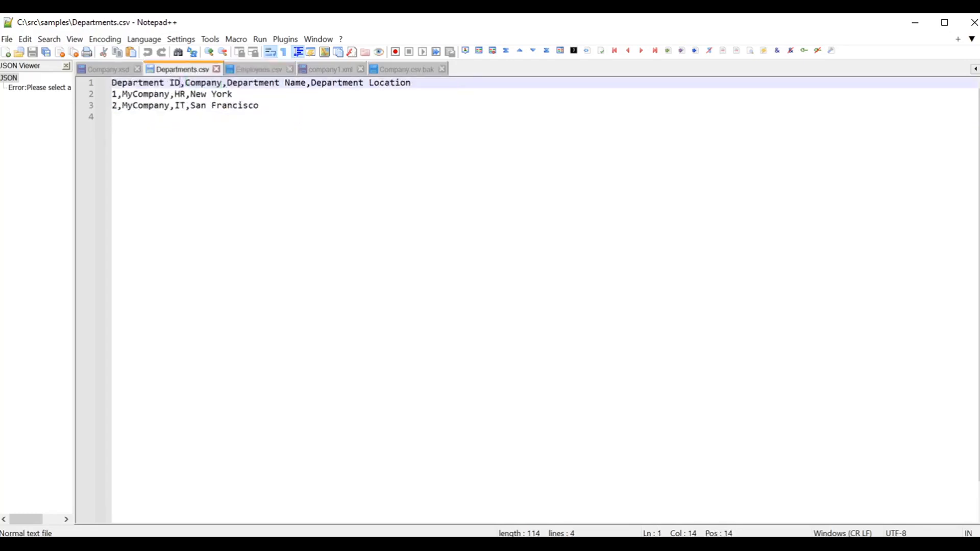
pyautogui.click(261, 72)
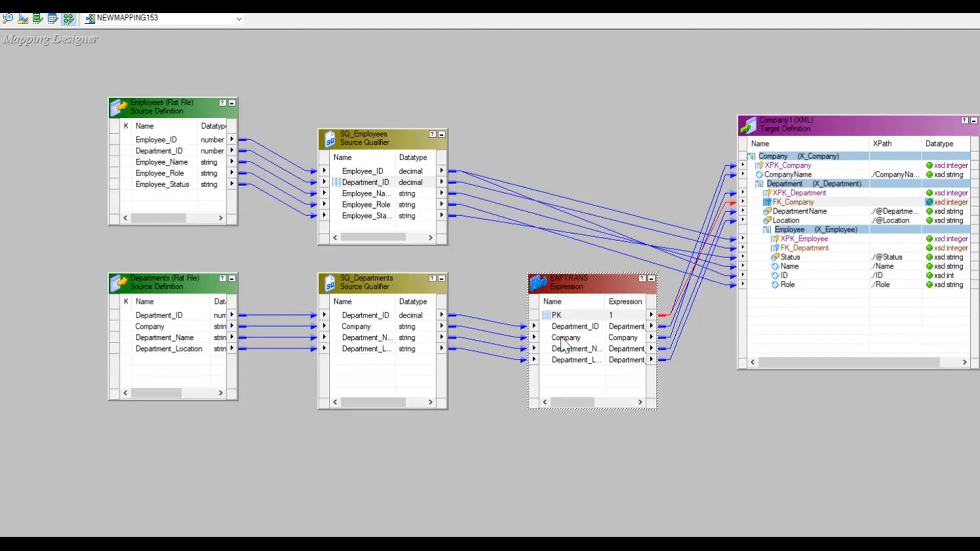
# Step: Inspect the PowerCenter mapping's Department_ID and PK ports in the source qualifier and expression transformations
pyautogui.click(582, 327)
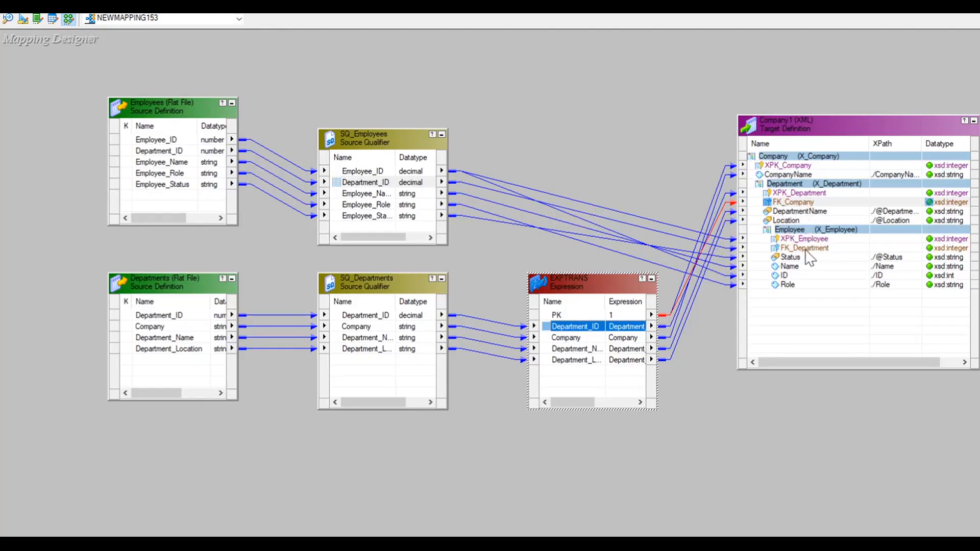
pyautogui.click(365, 184)
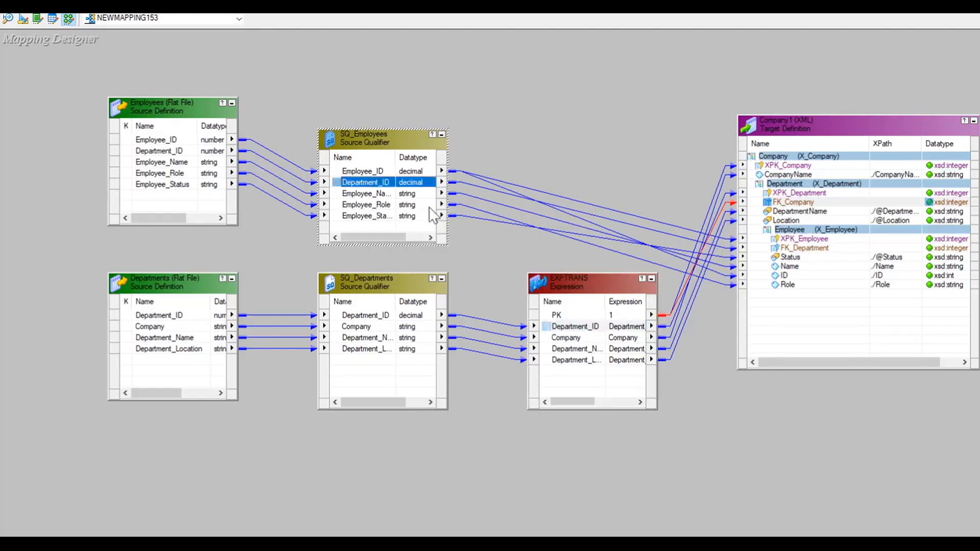
pyautogui.click(572, 330)
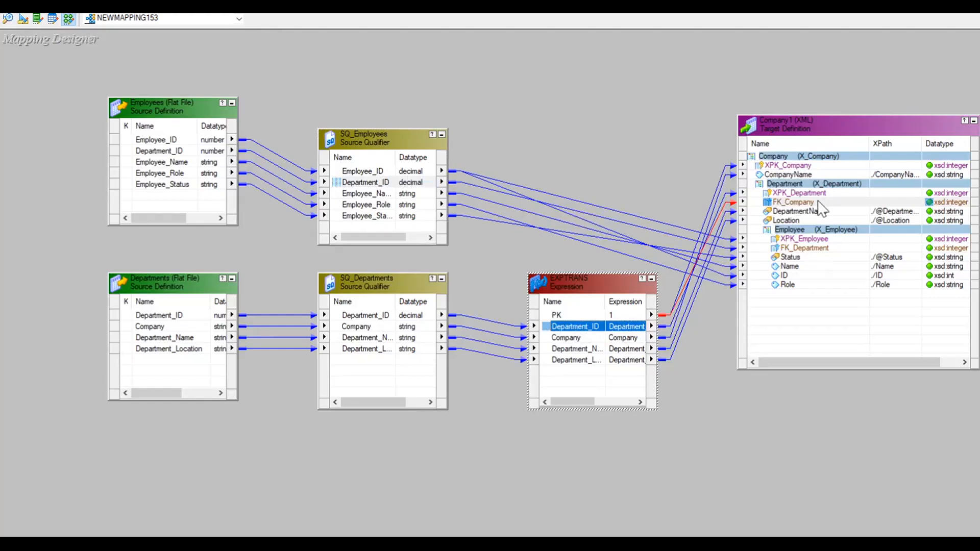
pyautogui.click(564, 314)
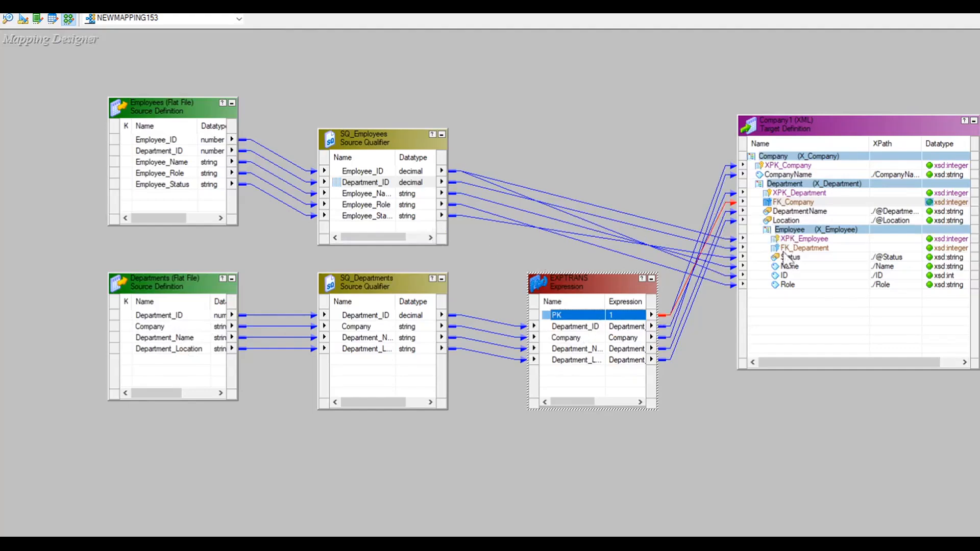
# Step: Review the sample company1.xml output, selecting the employee elements nested under the HR department
pyautogui.click(724, 462)
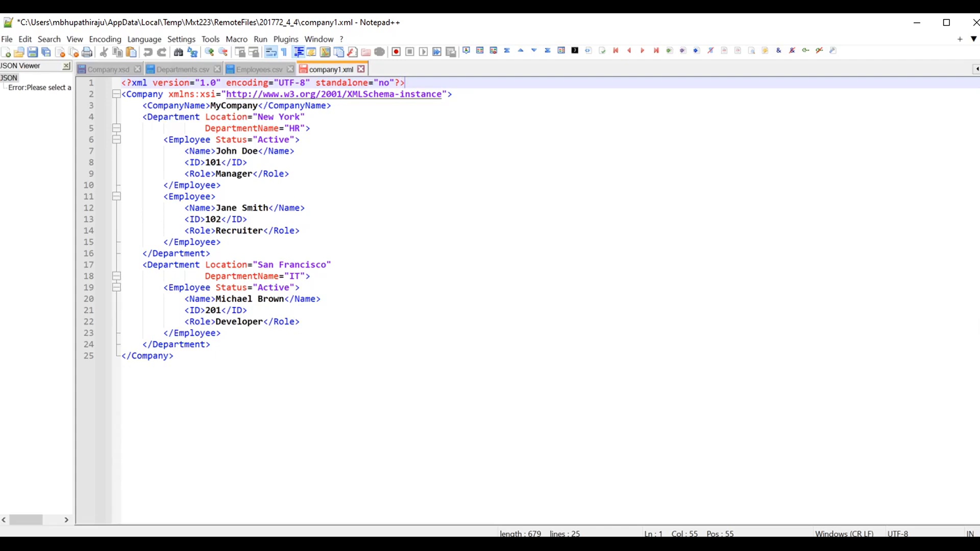
pyautogui.moveTo(143, 106); pyautogui.dragTo(221, 242)
pyautogui.click(305, 264)
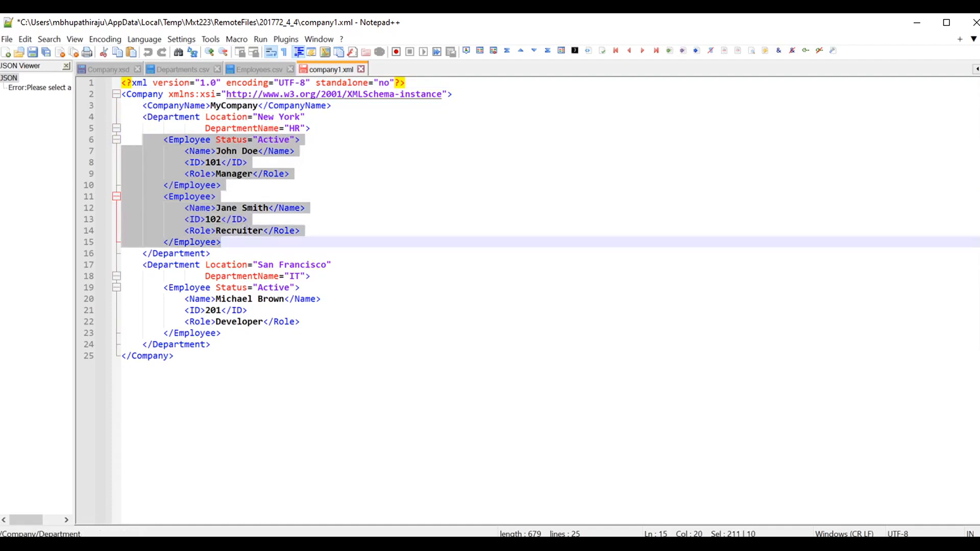
pyautogui.click(222, 242)
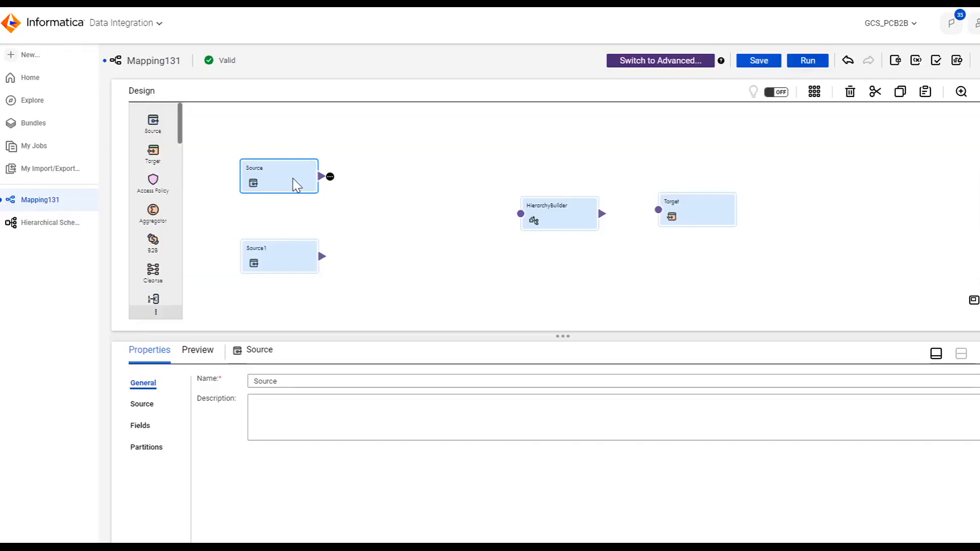
# Step: Review the Source and Source1 objects' connection, file and fields, then select the HierarchyBuilder transformation
pyautogui.click(145, 404)
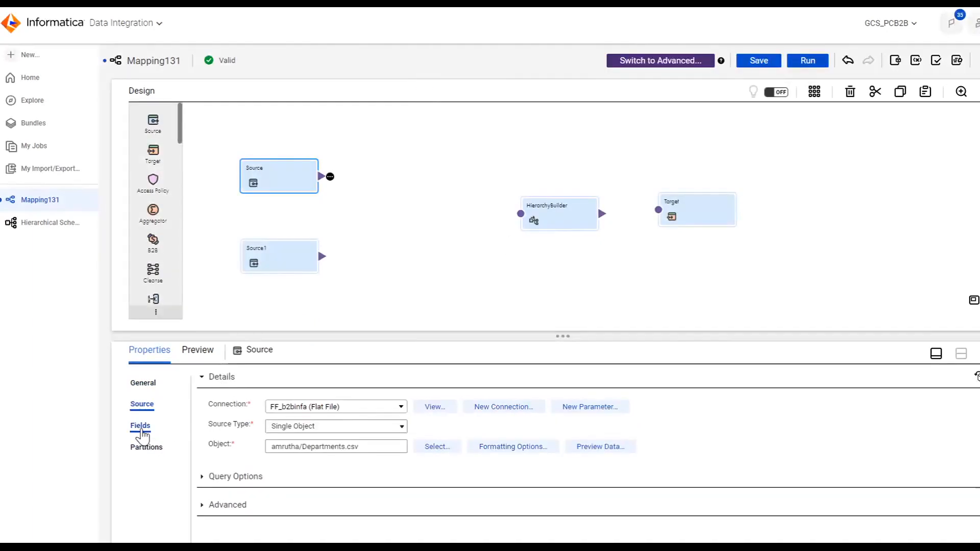
pyautogui.click(138, 427)
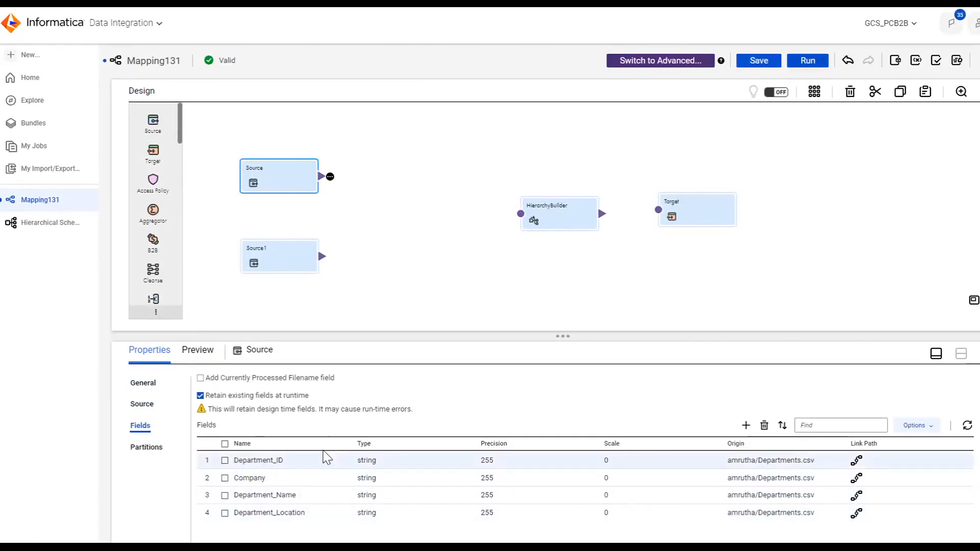
pyautogui.click(294, 260)
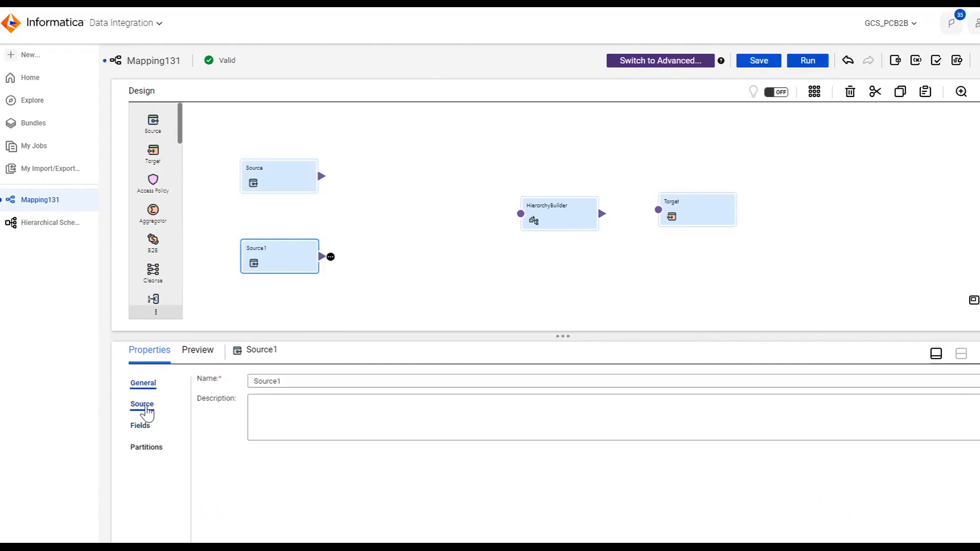
pyautogui.click(142, 404)
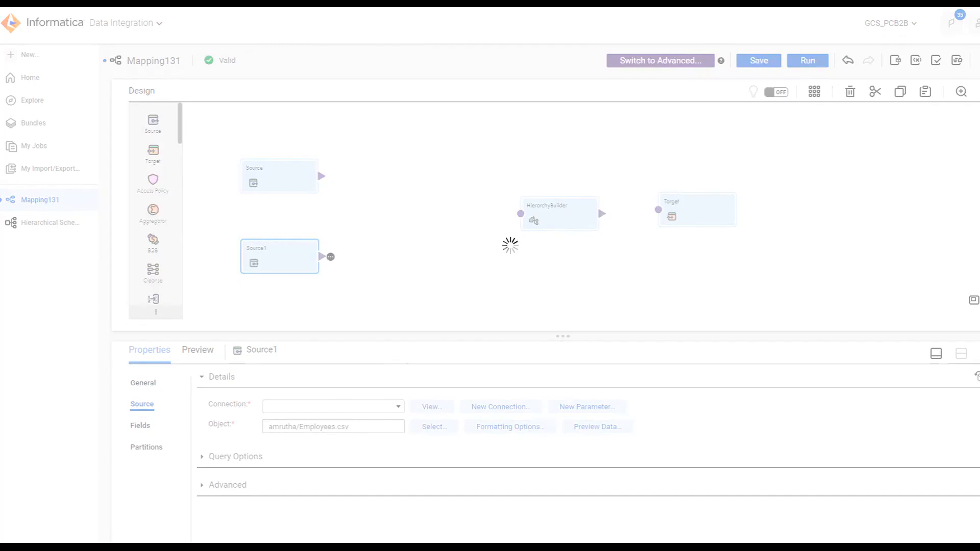
pyautogui.click(140, 425)
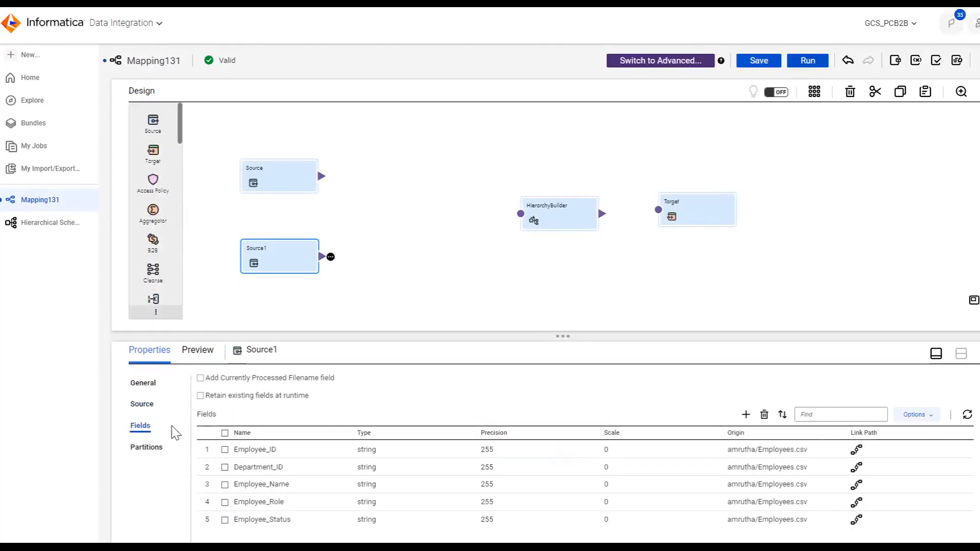
pyautogui.click(568, 224)
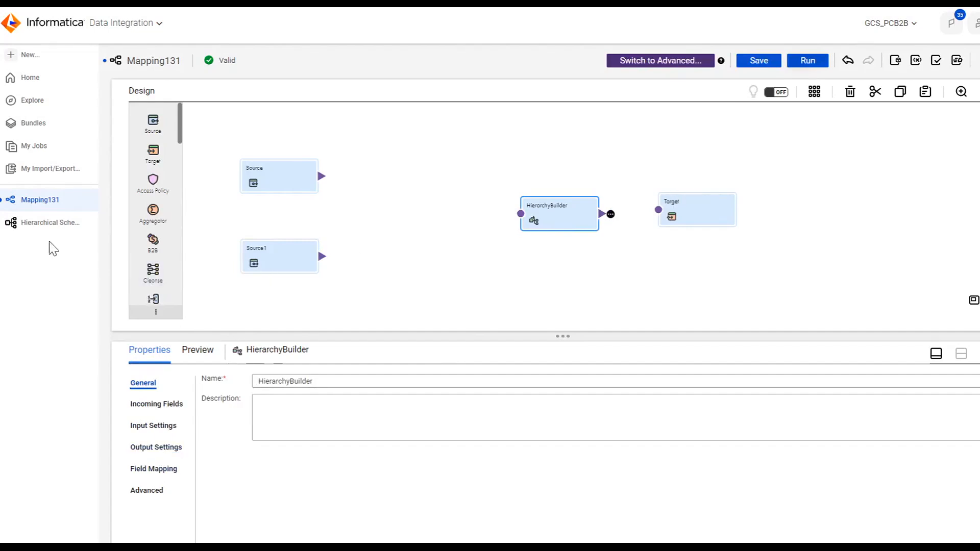
# Step: Open the Hierarchical Schema57 definition to check its XSD file and root, then return to Mapping131
pyautogui.click(37, 231)
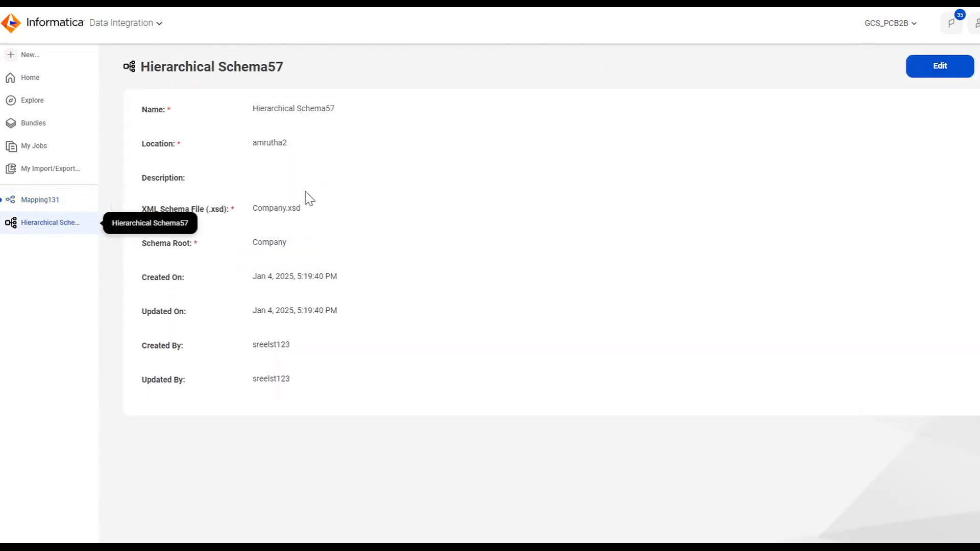
pyautogui.moveTo(252, 209); pyautogui.dragTo(301, 209)
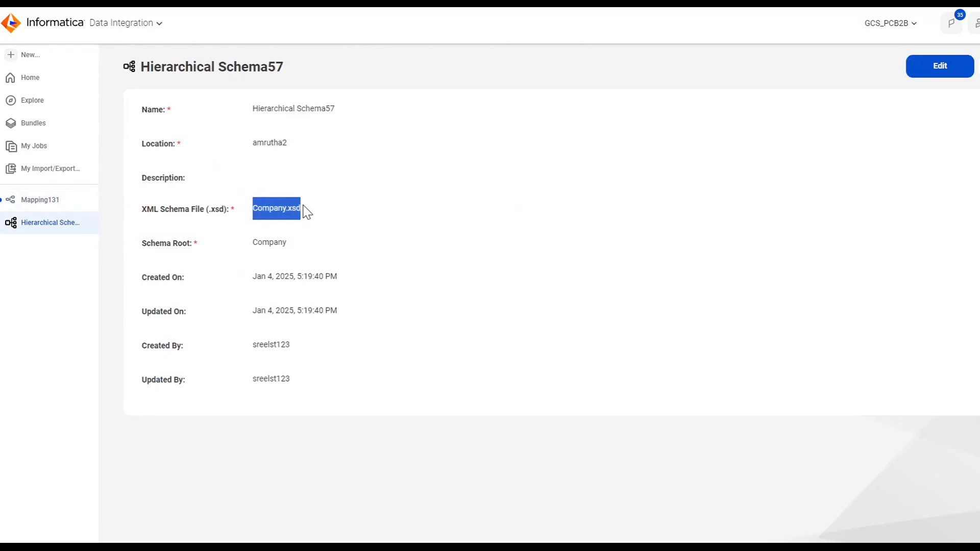
pyautogui.click(407, 147)
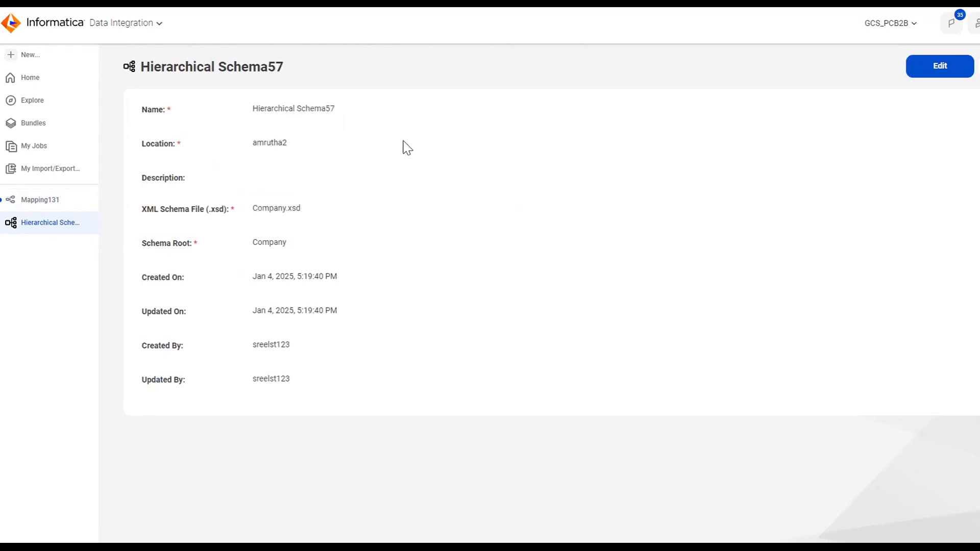
pyautogui.click(45, 203)
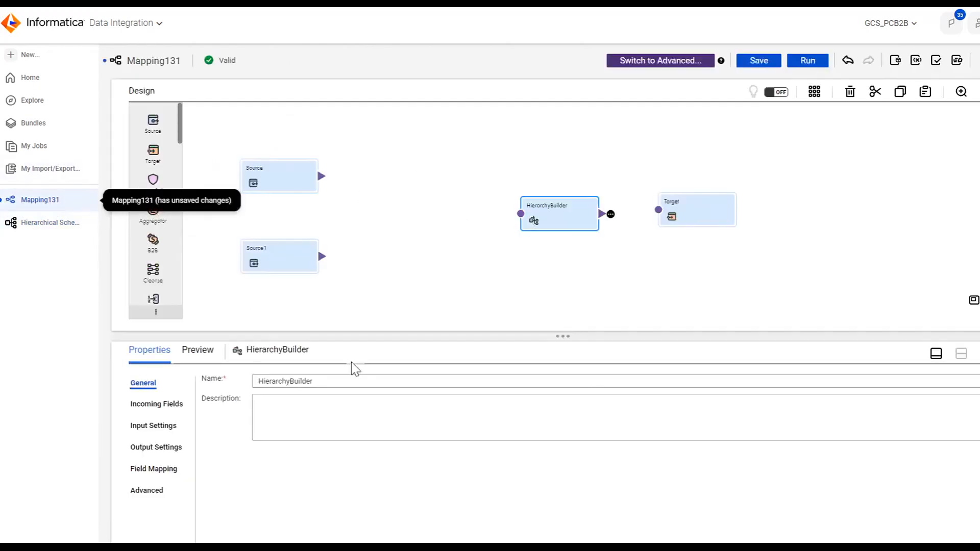
# Step: Review the HierarchyBuilder's output settings, including the schema and output file path
pyautogui.click(156, 448)
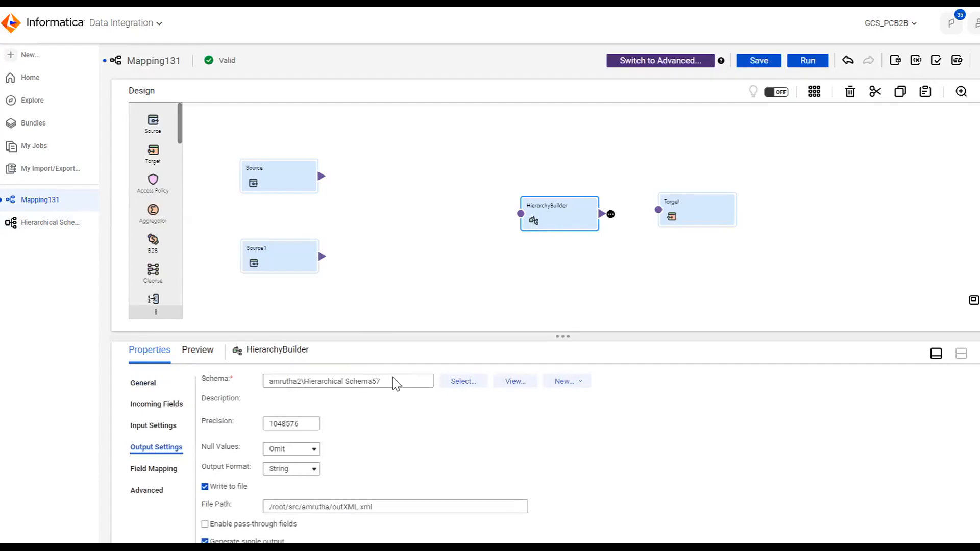
pyautogui.scroll(-1, 261, 387)
pyautogui.scroll(1, 261, 388)
# Step: Open the HierarchyBuilder's field mapping and expand all hierarchy fields to examine the Company structure
pyautogui.click(153, 474)
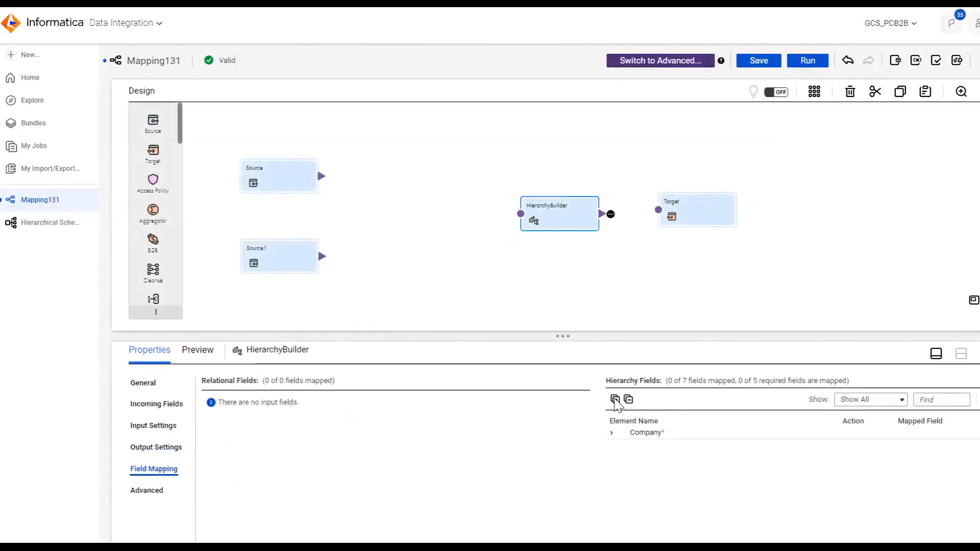
pyautogui.click(614, 399)
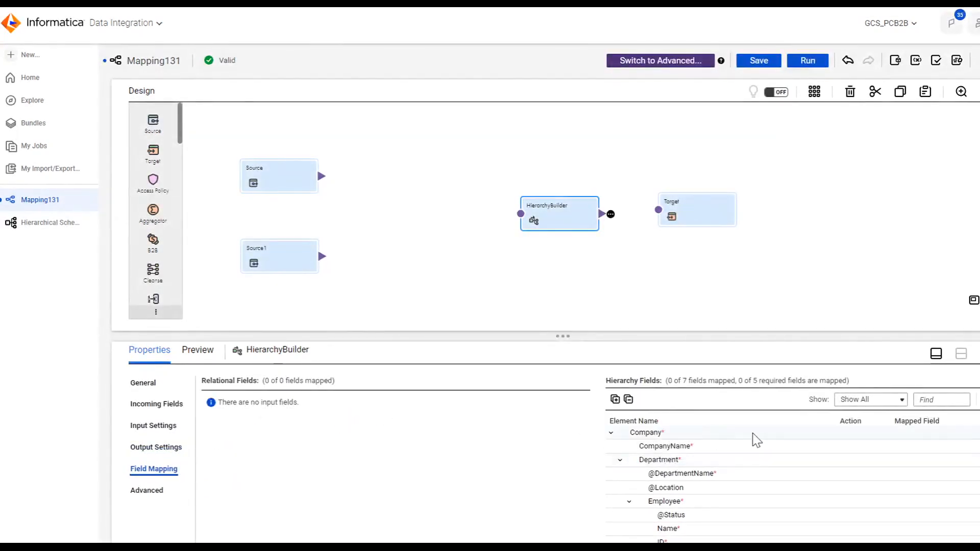
pyautogui.scroll(-1, 725, 431)
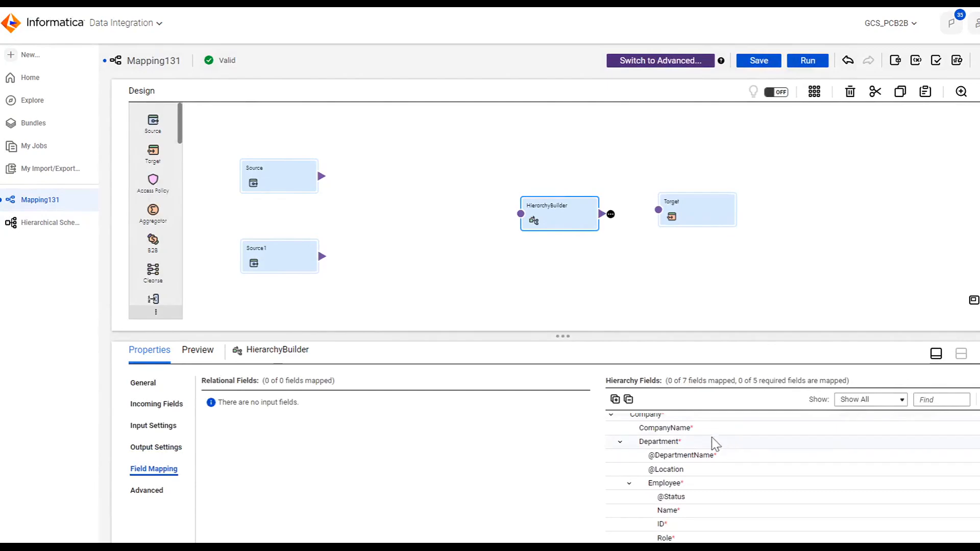
pyautogui.scroll(1, 697, 488)
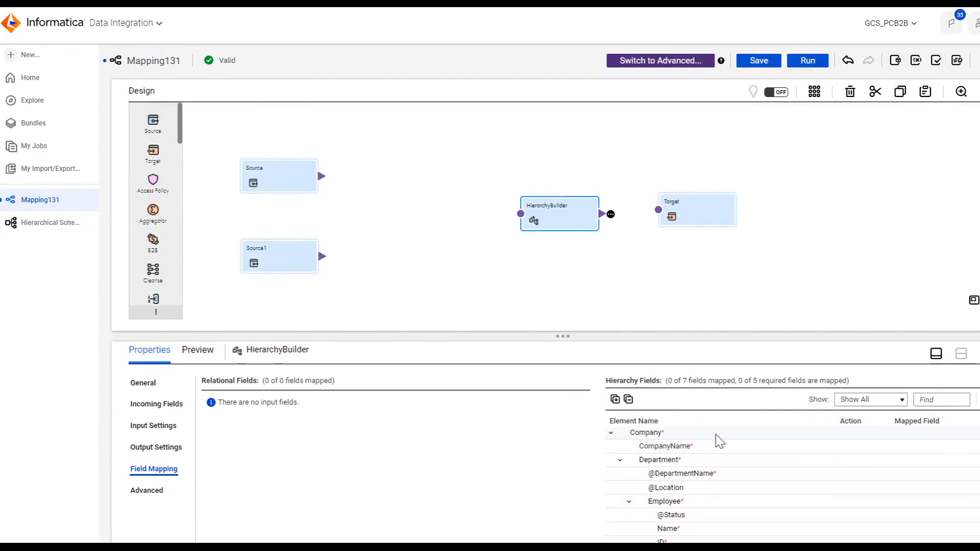
pyautogui.scroll(-1, 716, 435)
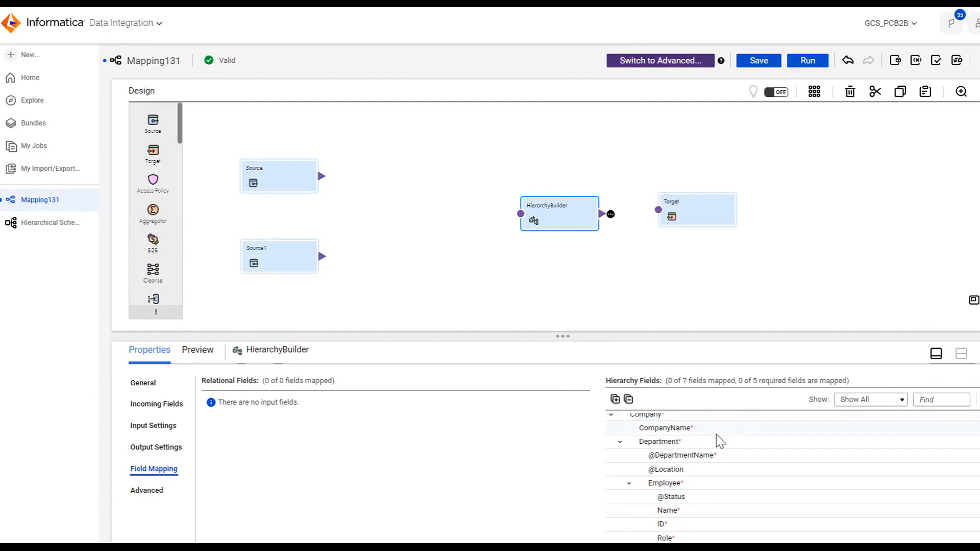
pyautogui.scroll(1, 716, 434)
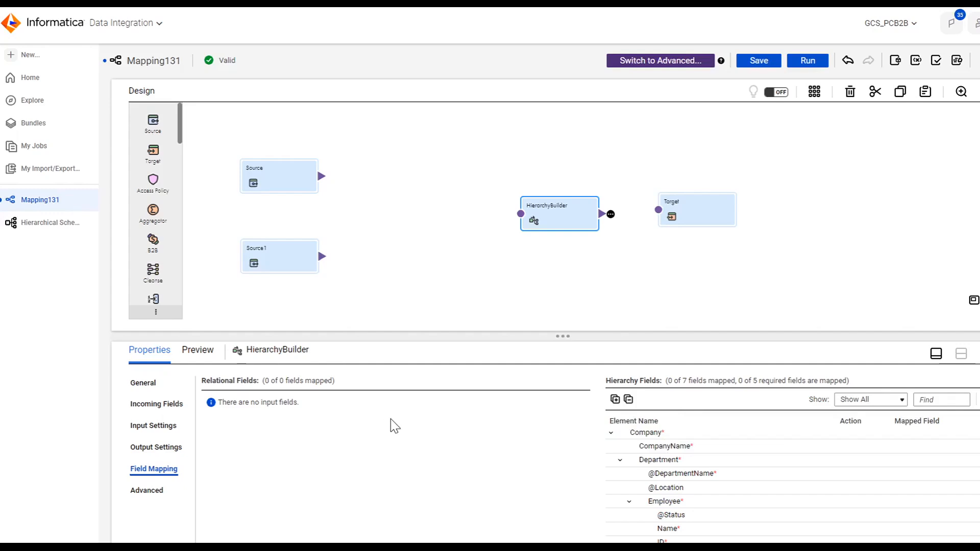
pyautogui.scroll(-1, 726, 454)
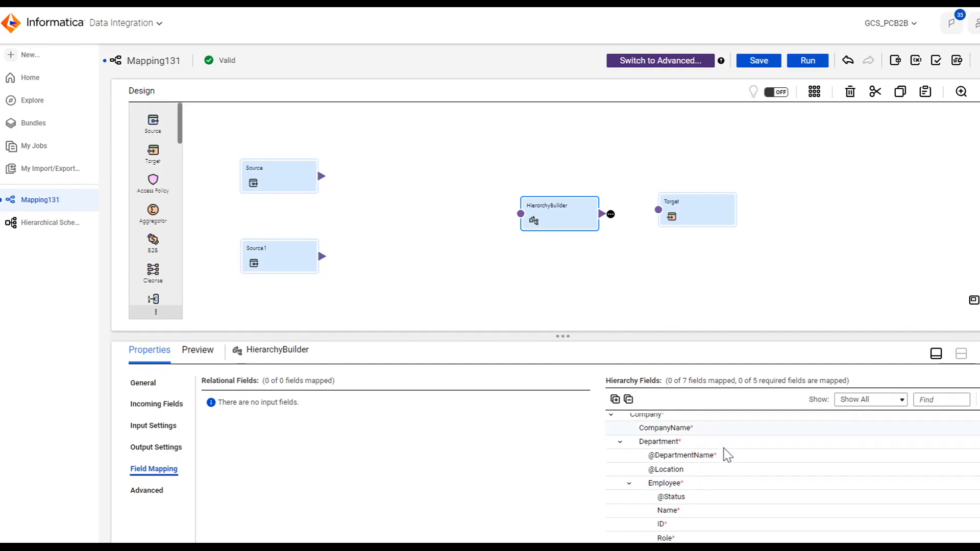
# Step: Review the Departments Source's connection, object and fields
pyautogui.scroll(1, 727, 454)
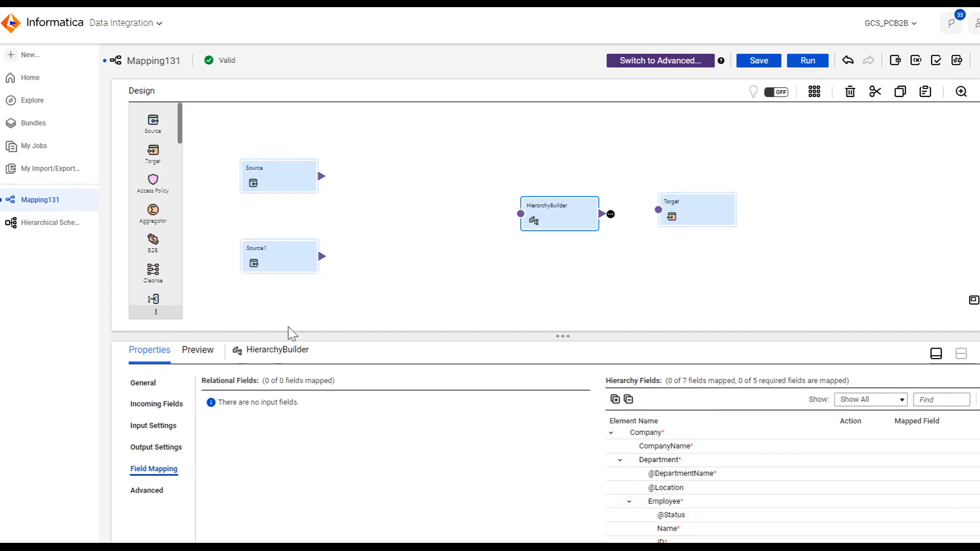
pyautogui.click(285, 187)
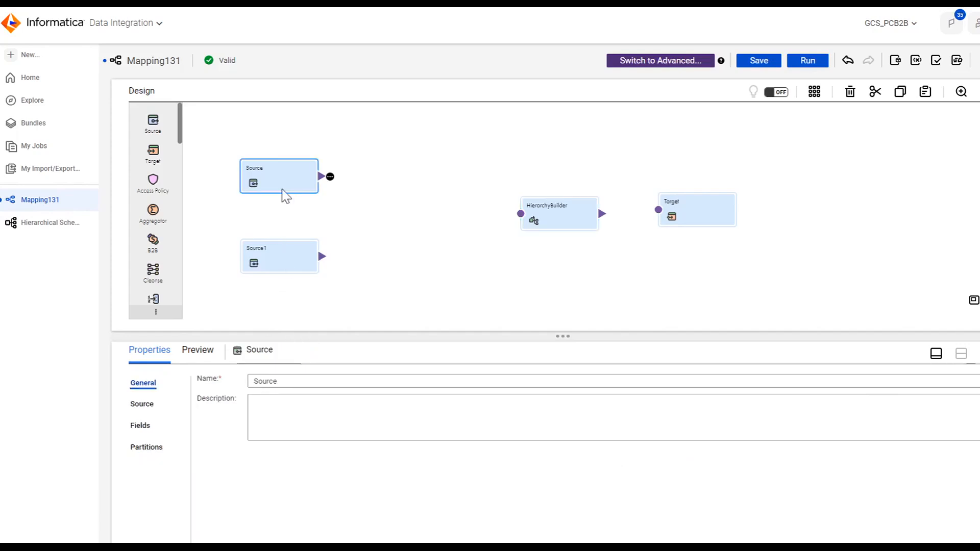
pyautogui.click(147, 406)
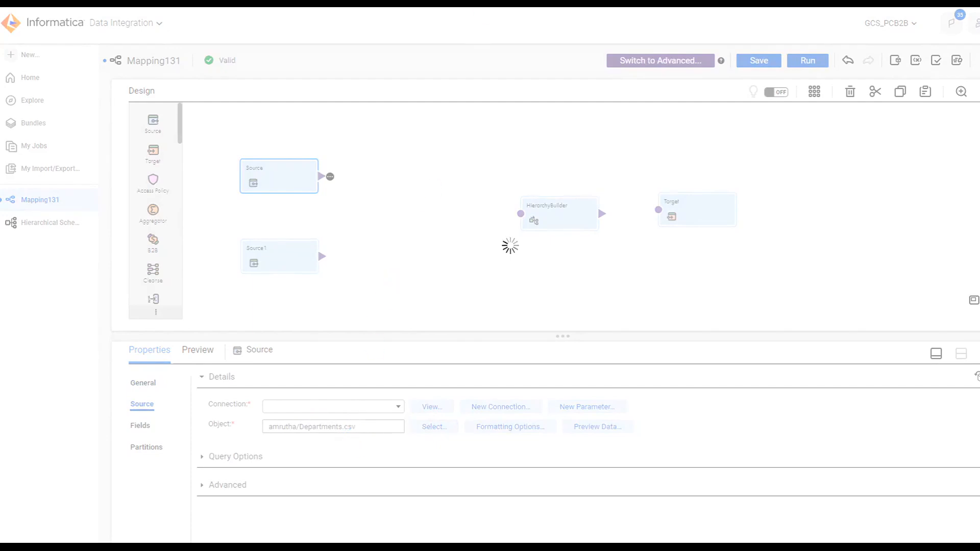
pyautogui.click(141, 425)
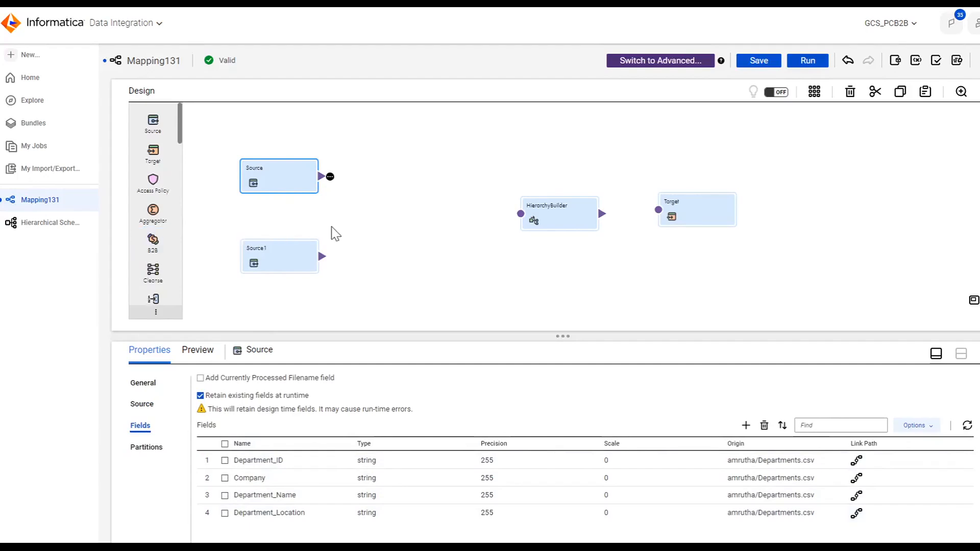
pyautogui.scroll(-1, 168, 235)
pyautogui.scroll(1, 166, 240)
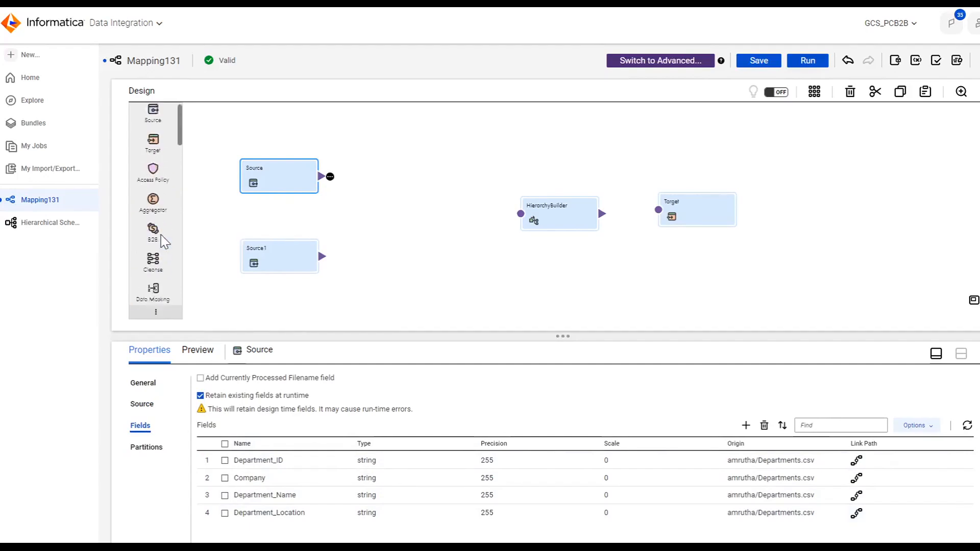
pyautogui.scroll(-3, 162, 244)
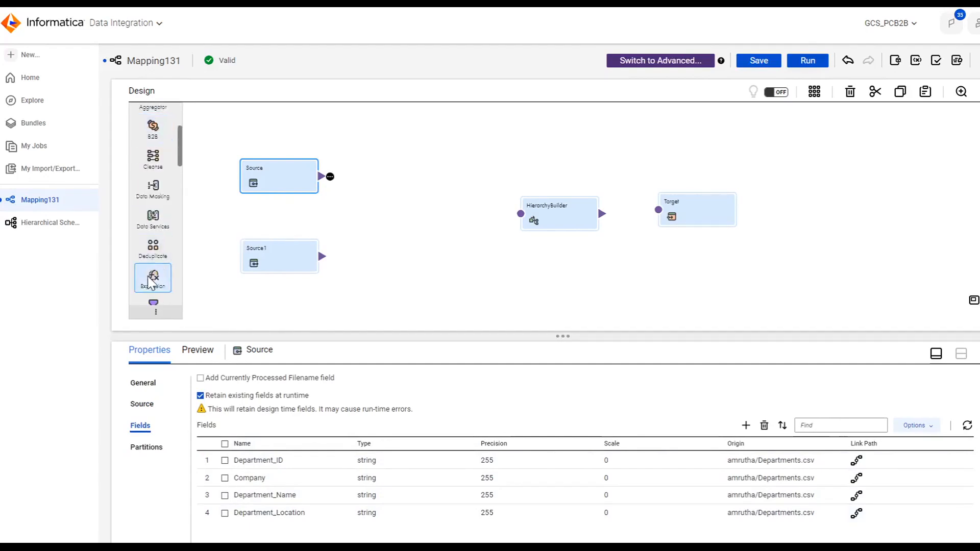
# Step: Add two Expression transformations to the mapping and link the Source to both of them
pyautogui.moveTo(153, 278); pyautogui.dragTo(374, 134)
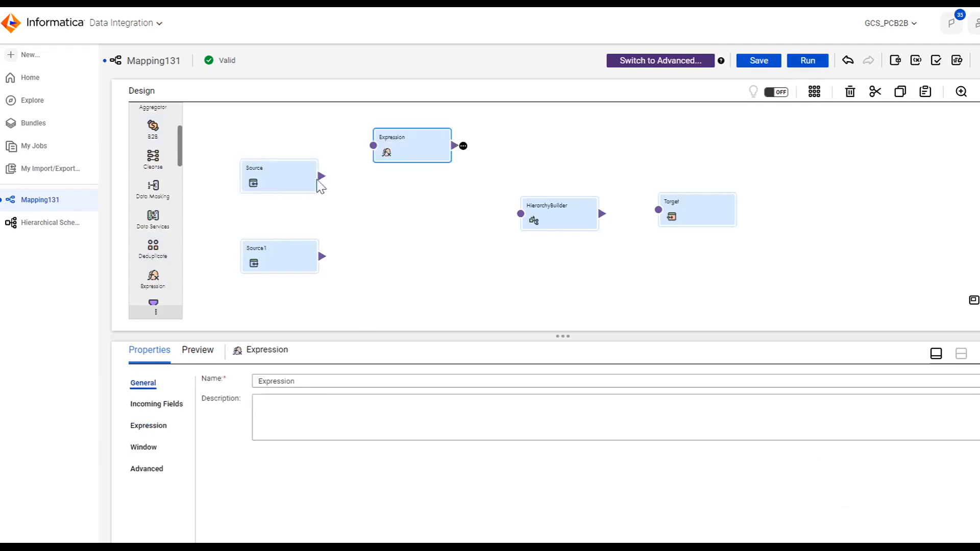
pyautogui.moveTo(139, 284); pyautogui.dragTo(263, 240)
pyautogui.moveTo(384, 189); pyautogui.dragTo(383, 189)
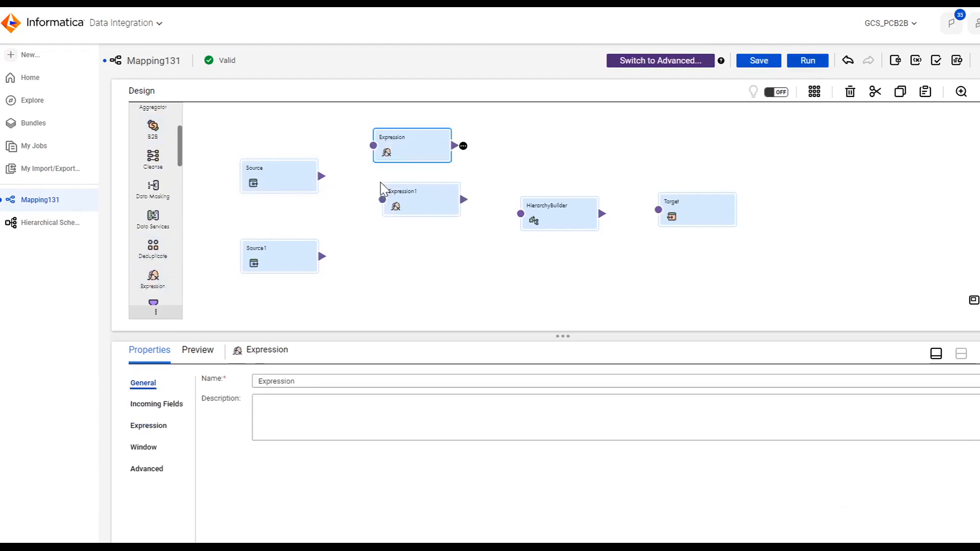
pyautogui.moveTo(320, 177); pyautogui.dragTo(373, 145)
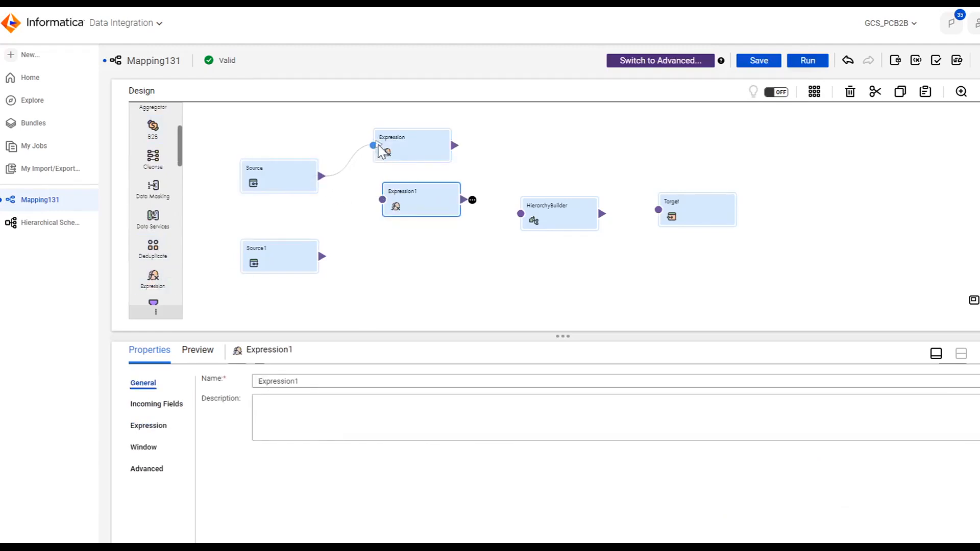
pyautogui.moveTo(322, 179); pyautogui.dragTo(380, 200)
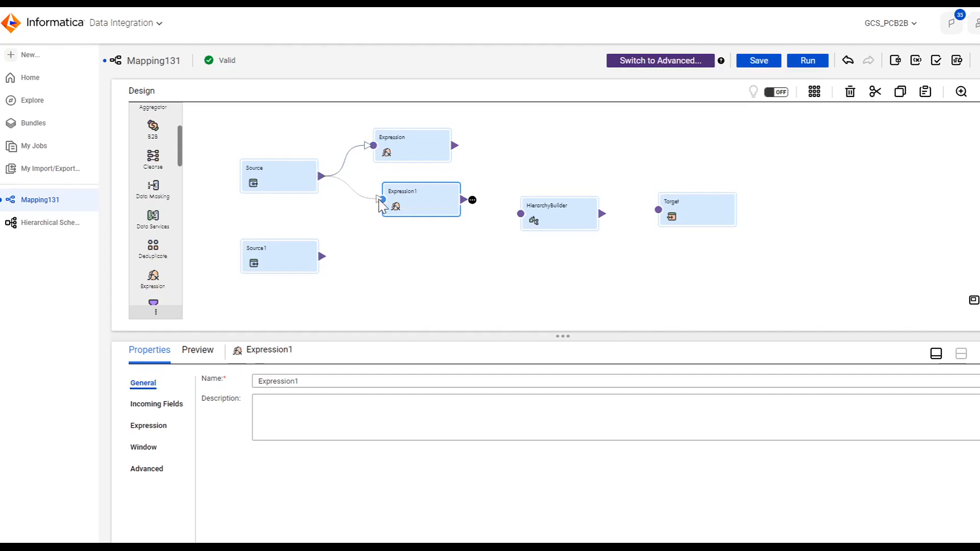
# Step: Change the first Expression's incoming field rule to Named Fields, including only the Company field
pyautogui.click(406, 148)
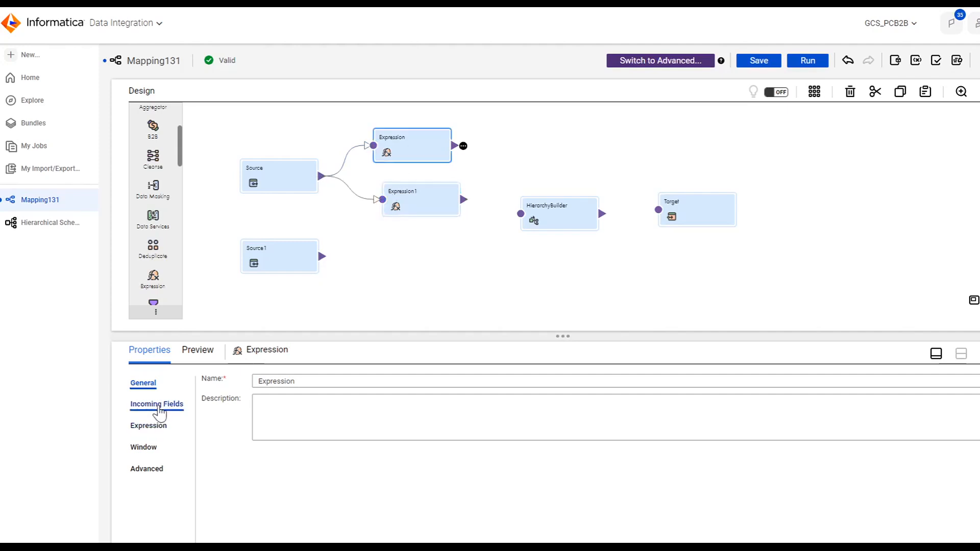
pyautogui.click(171, 406)
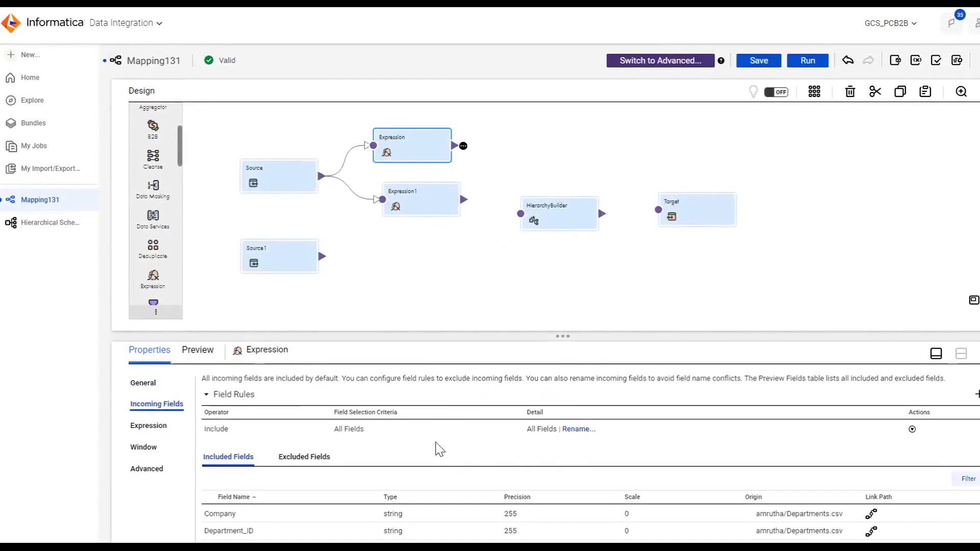
pyautogui.click(369, 432)
pyautogui.click(370, 432)
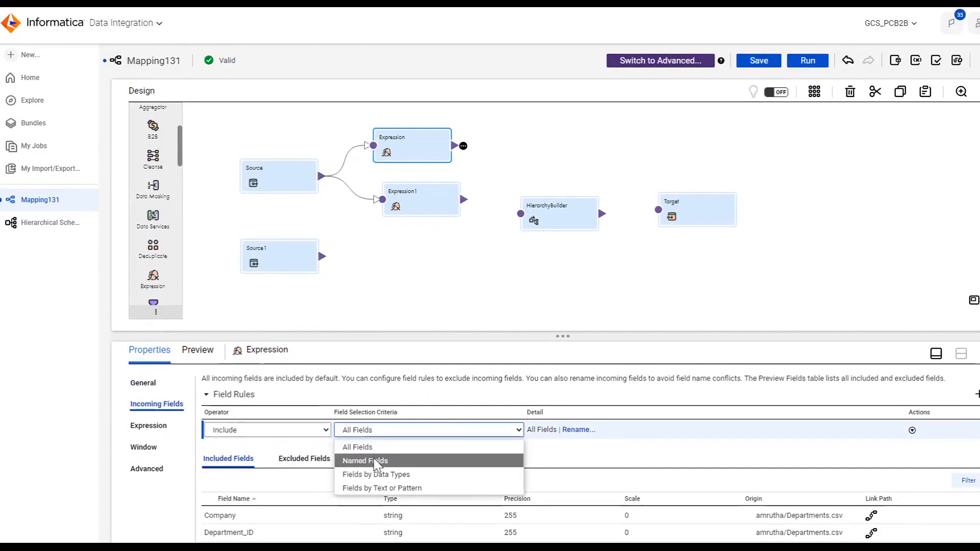
pyautogui.click(376, 461)
pyautogui.click(530, 456)
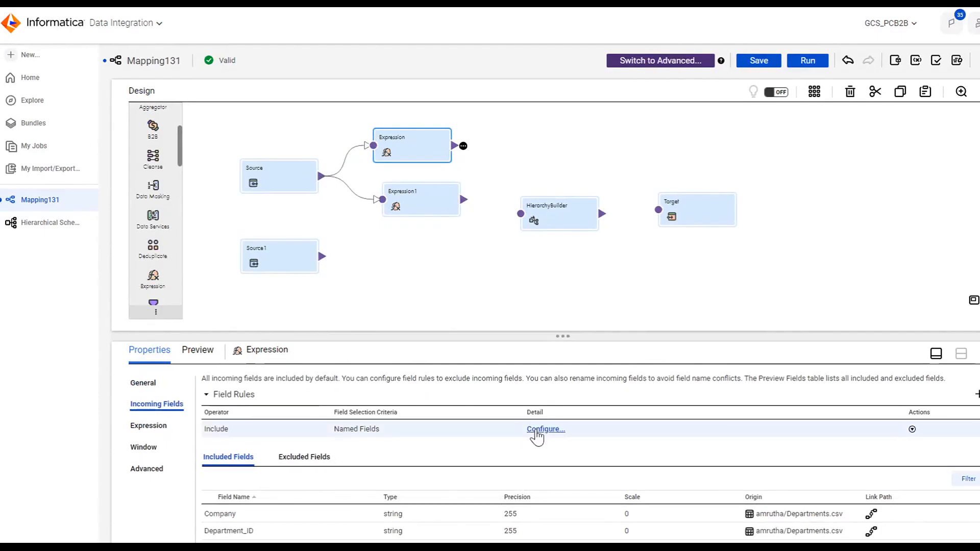
pyautogui.click(537, 430)
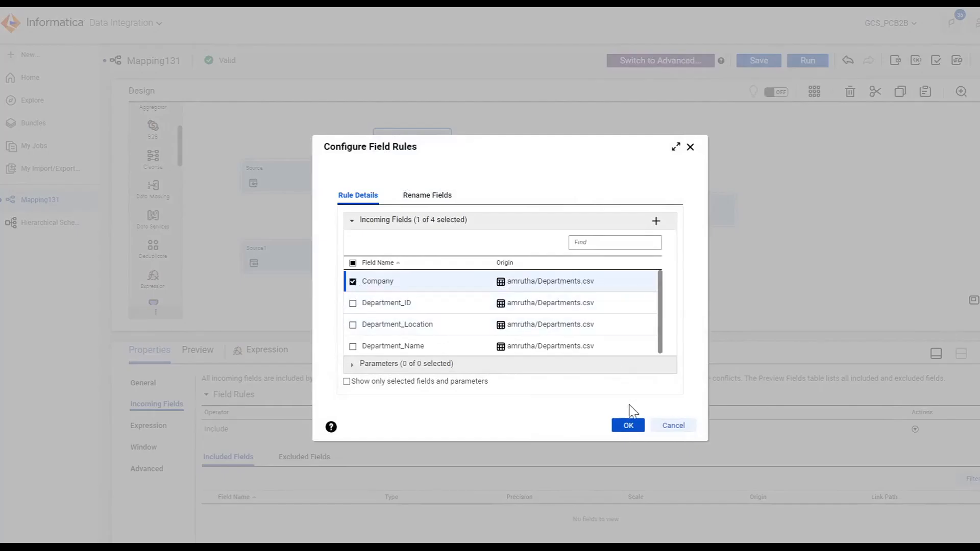
pyautogui.click(629, 425)
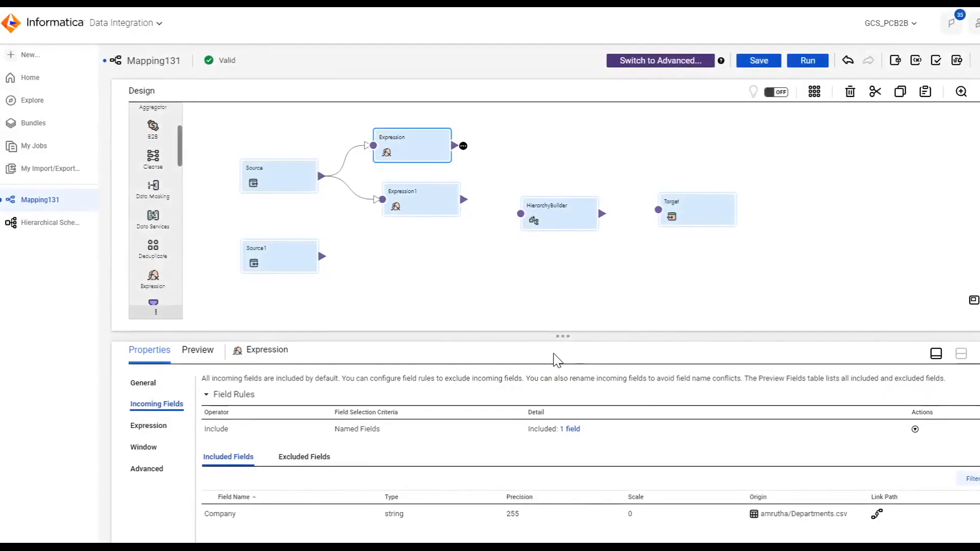
# Step: Add an Exclude Named Fields rule to Expression1 that excludes the Company field from its incoming fields
pyautogui.click(425, 203)
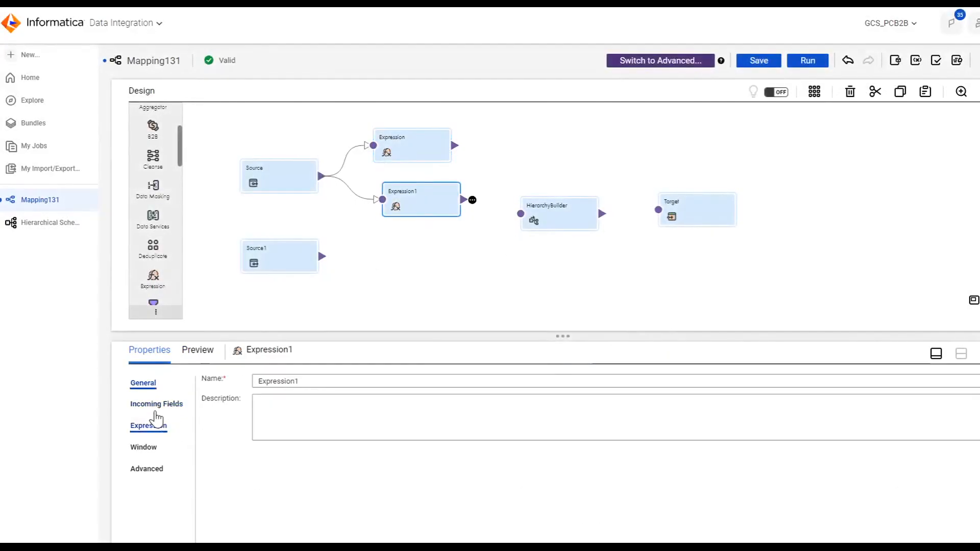
pyautogui.click(156, 404)
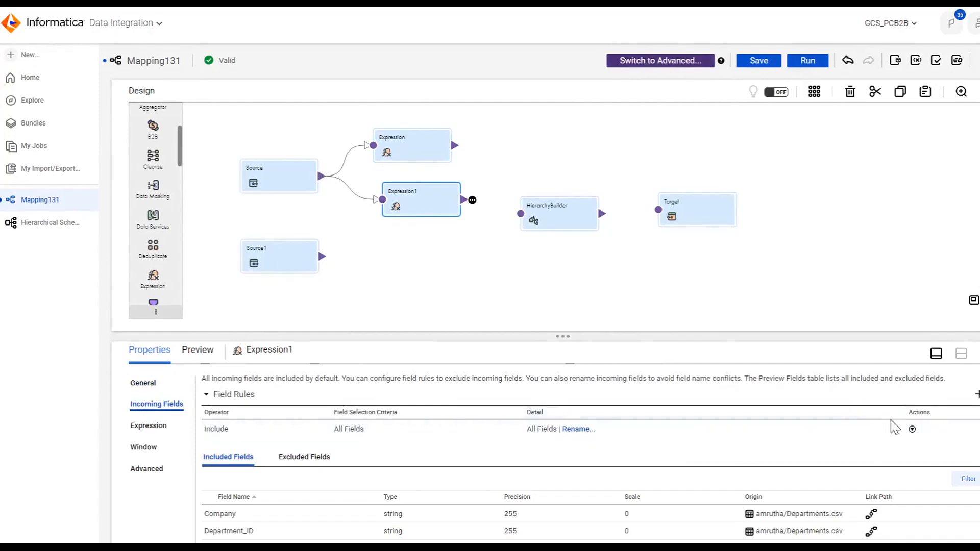
pyautogui.click(977, 396)
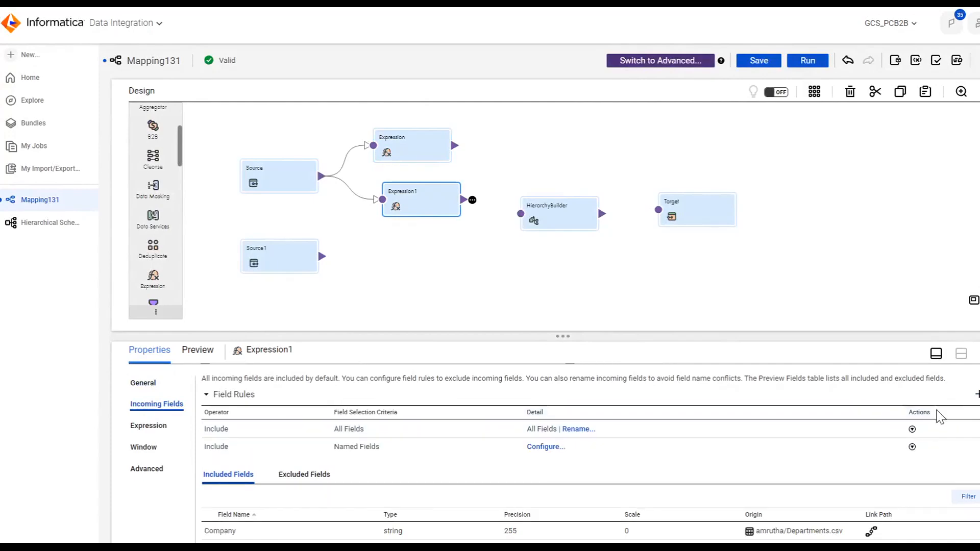
pyautogui.click(233, 454)
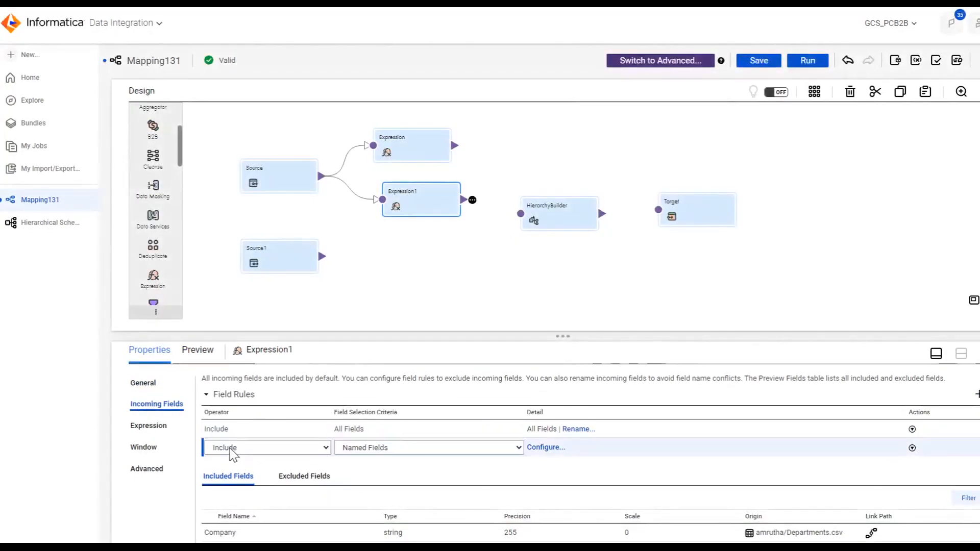
pyautogui.click(260, 452)
pyautogui.click(271, 478)
pyautogui.click(441, 474)
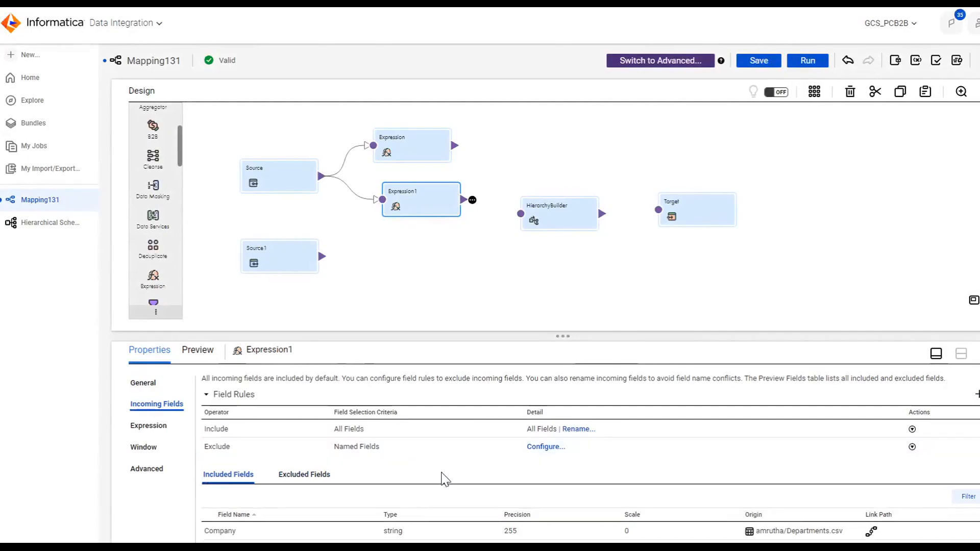
pyautogui.click(545, 449)
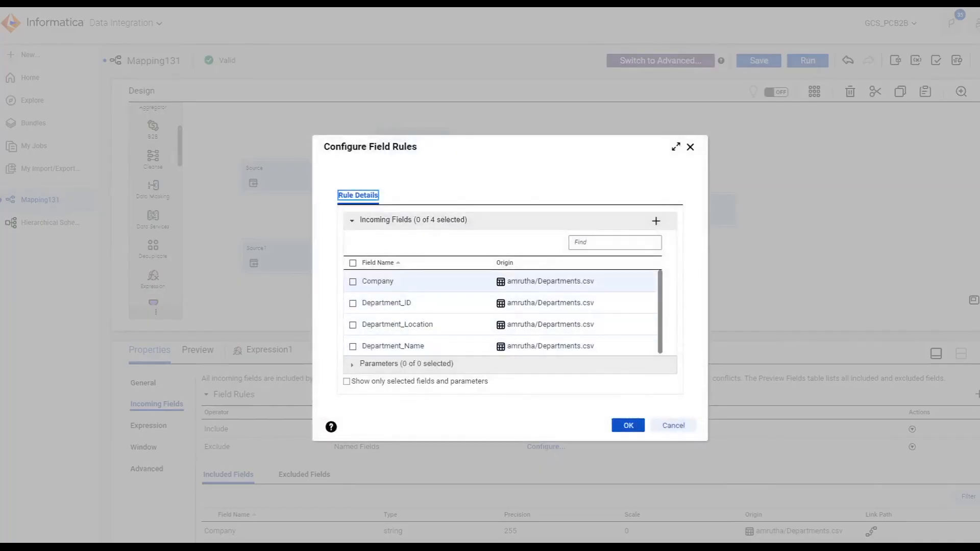
pyautogui.click(352, 281)
pyautogui.click(619, 428)
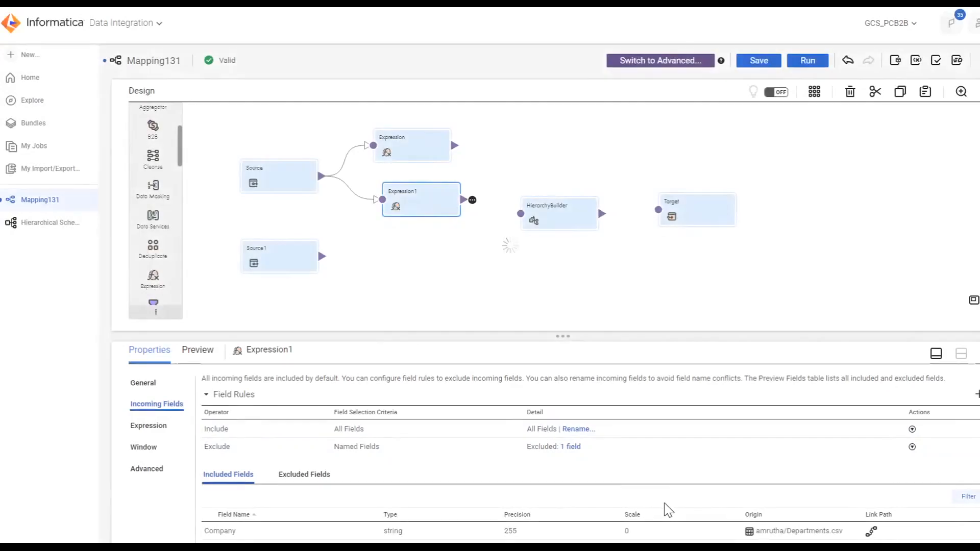
pyautogui.scroll(-1, 561, 510)
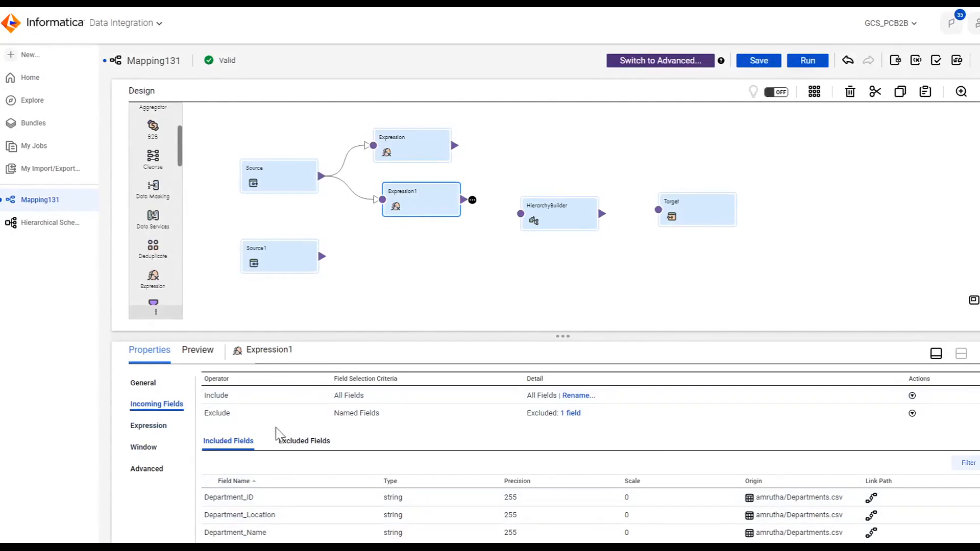
pyautogui.scroll(1, 306, 433)
pyautogui.scroll(-1, 250, 424)
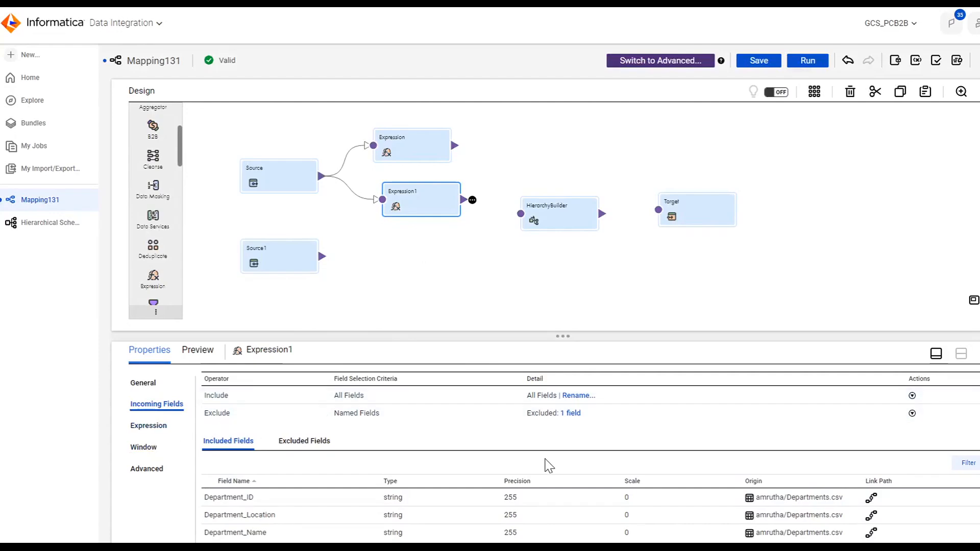
# Step: Create a new output field named PK in the first Expression transformation
pyautogui.click(403, 149)
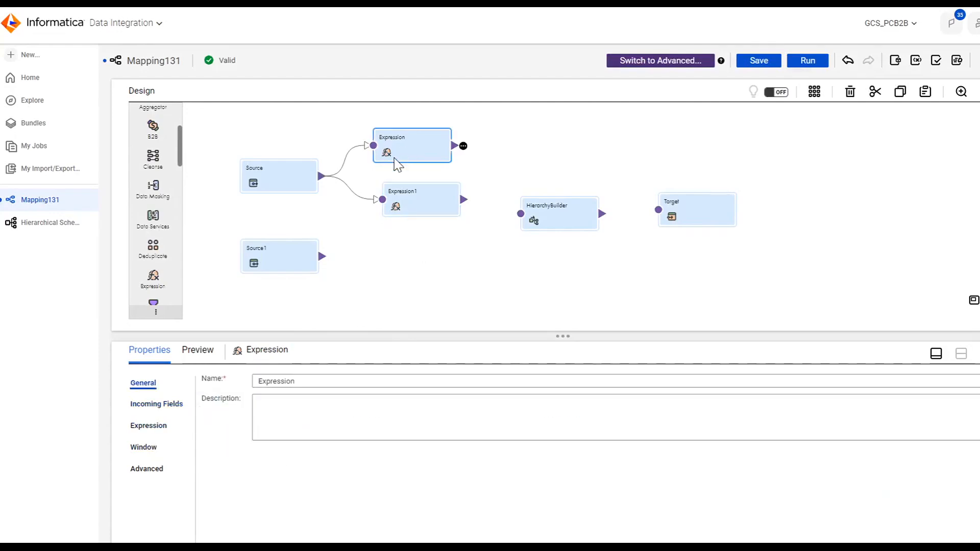
pyautogui.click(152, 427)
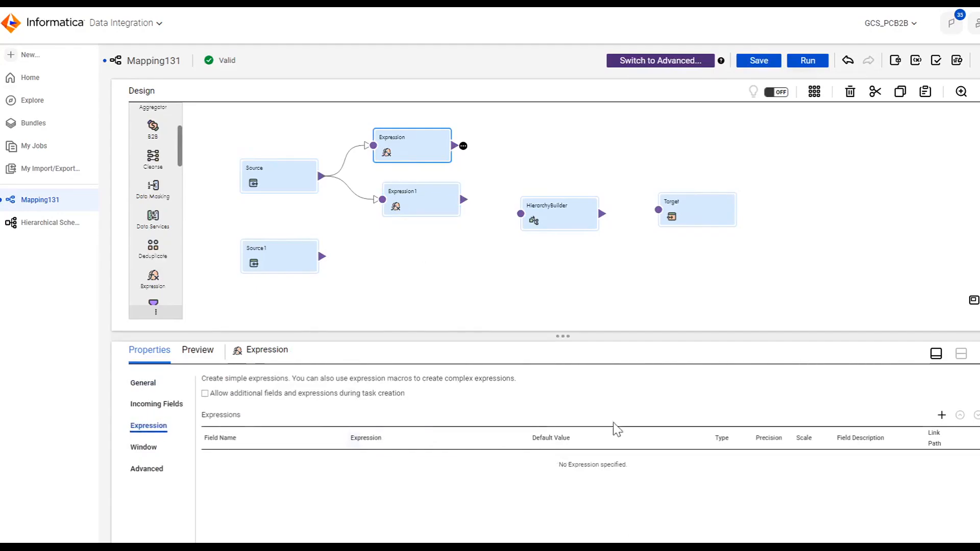
pyautogui.click(942, 416)
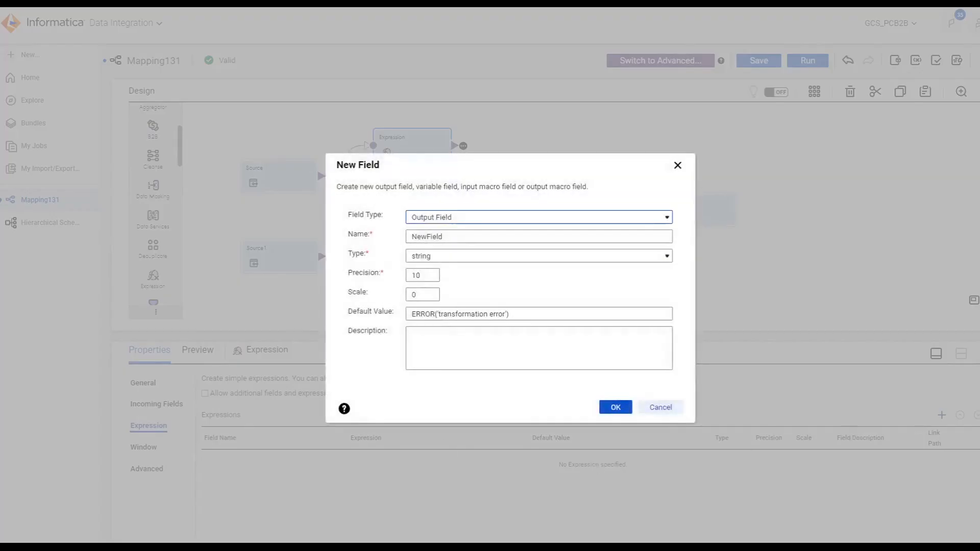
pyautogui.click(443, 236)
pyautogui.hotkey('ctrl', 'a')
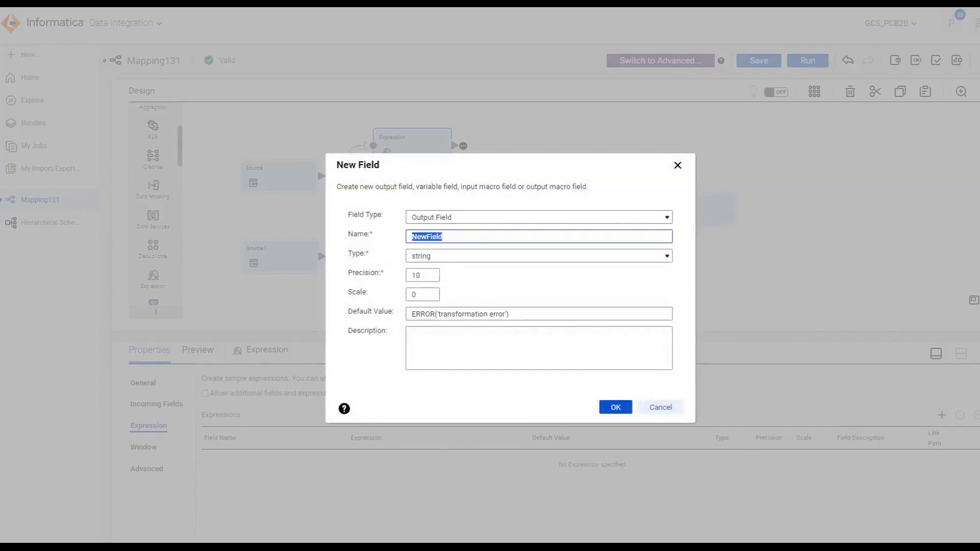
pyautogui.write('PK')
pyautogui.click(614, 408)
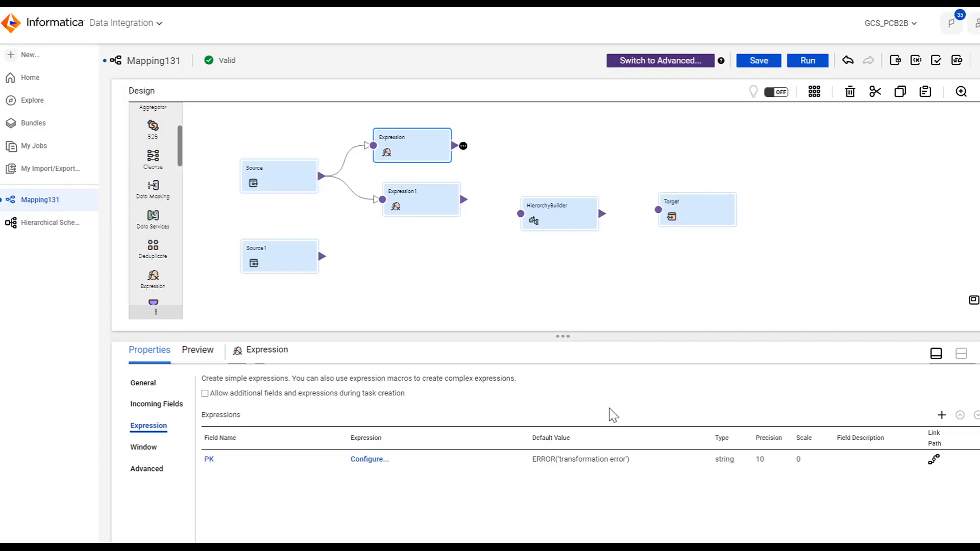
# Step: Set the PK field's expression to 1, validate it, and confirm
pyautogui.click(370, 459)
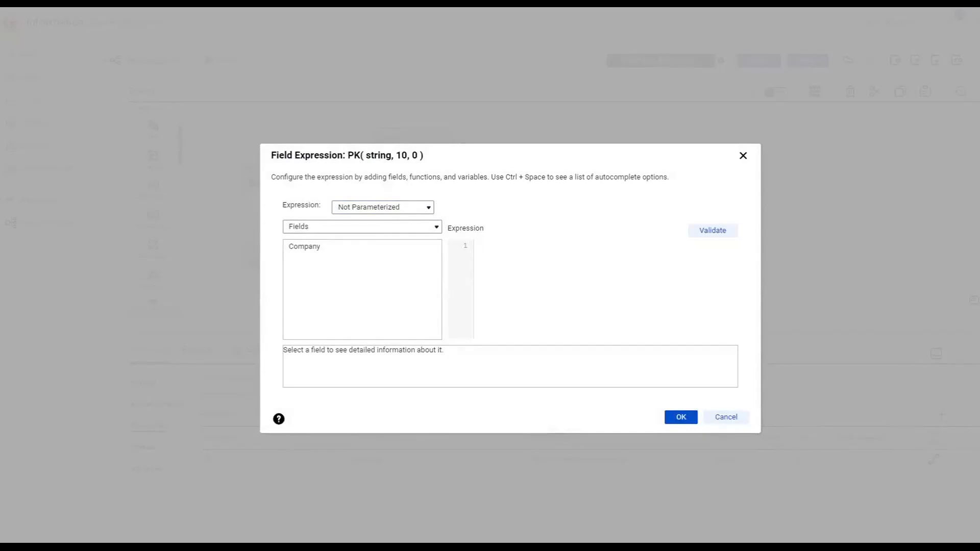
pyautogui.click(724, 235)
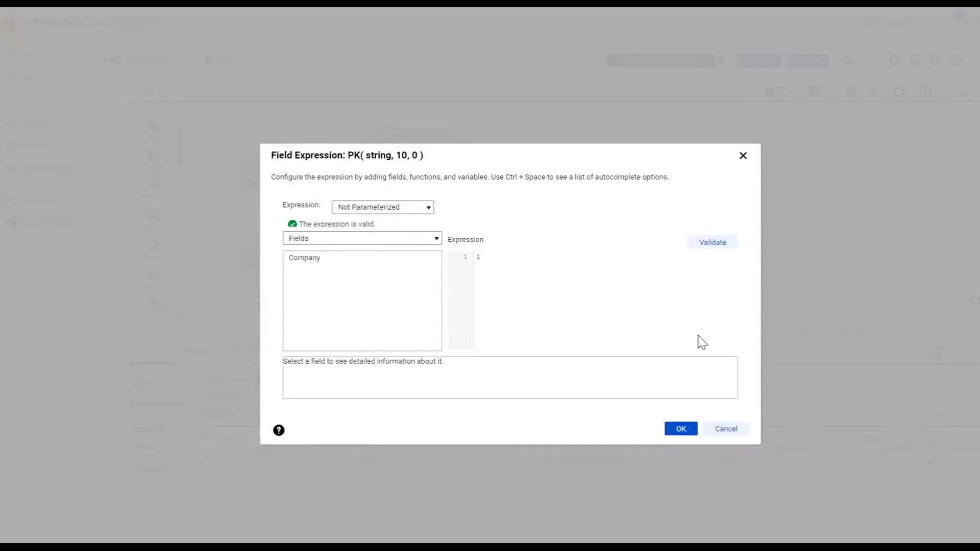
pyautogui.click(674, 423)
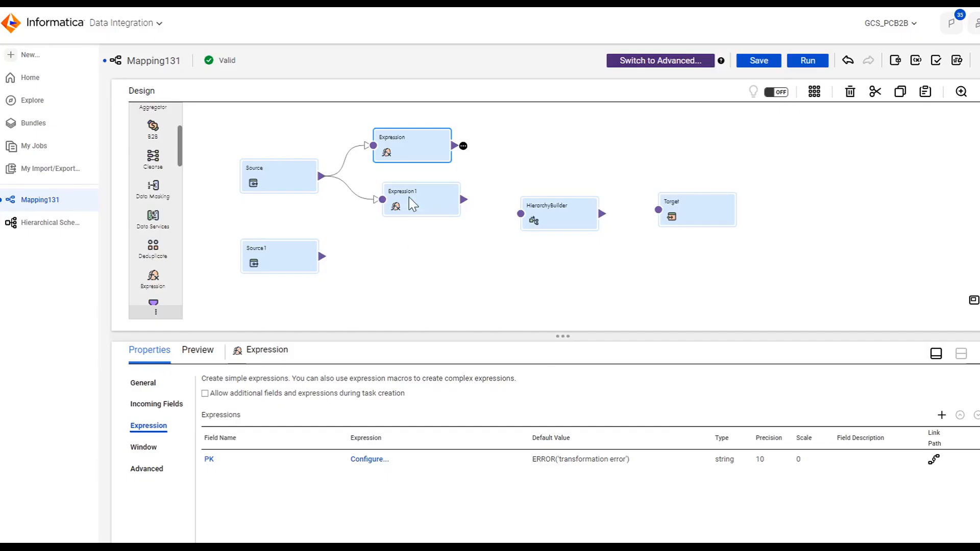
pyautogui.click(411, 201)
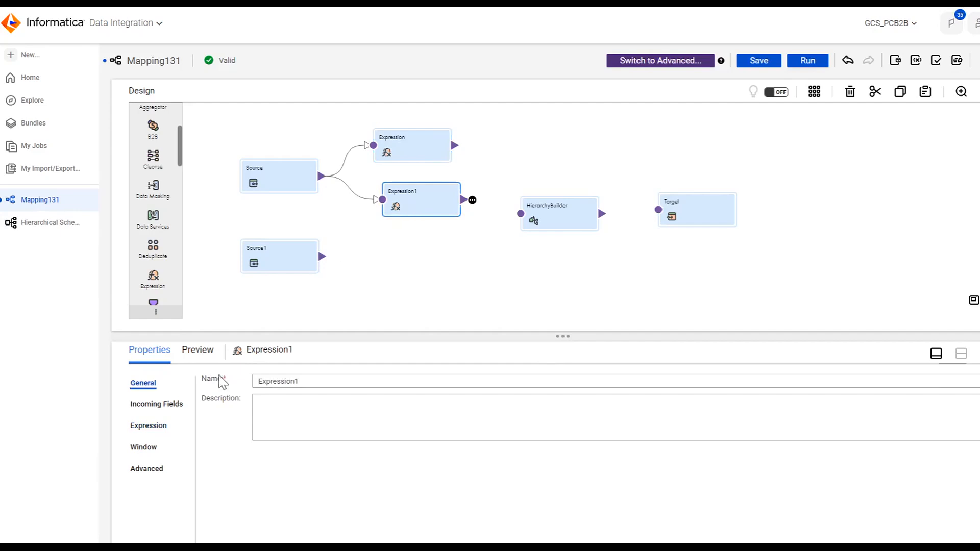
# Step: Create a new output field named FK in the Expression1 transformation
pyautogui.click(150, 427)
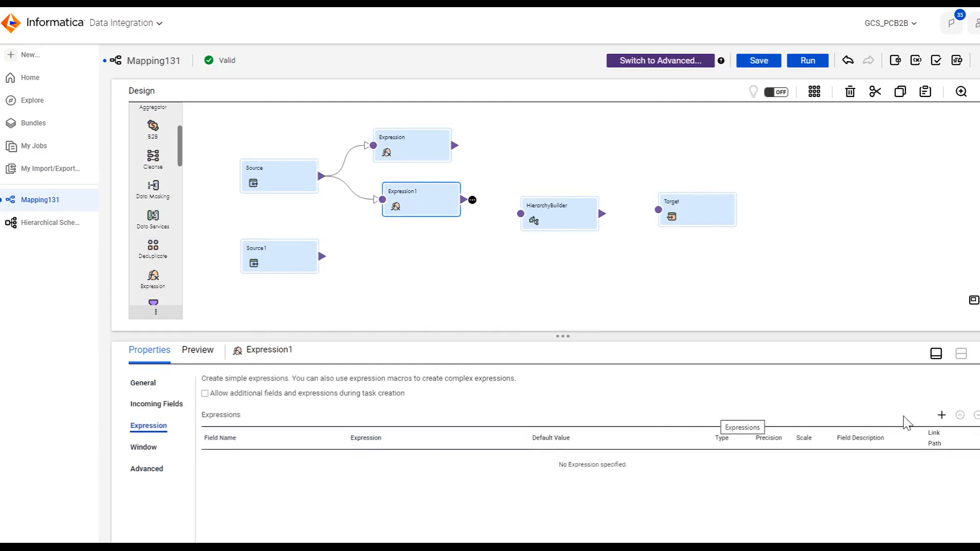
pyautogui.click(942, 415)
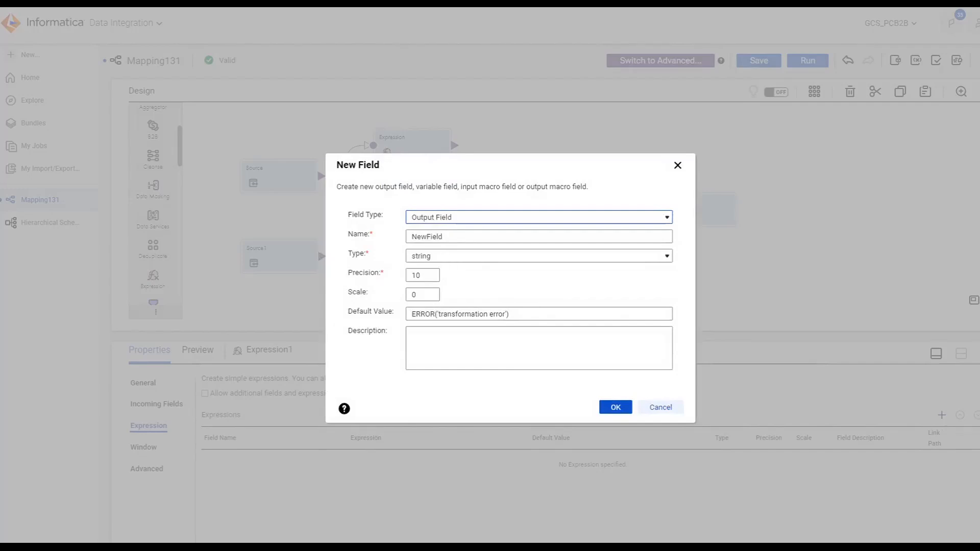
pyautogui.doubleClick(428, 237)
pyautogui.write('f')
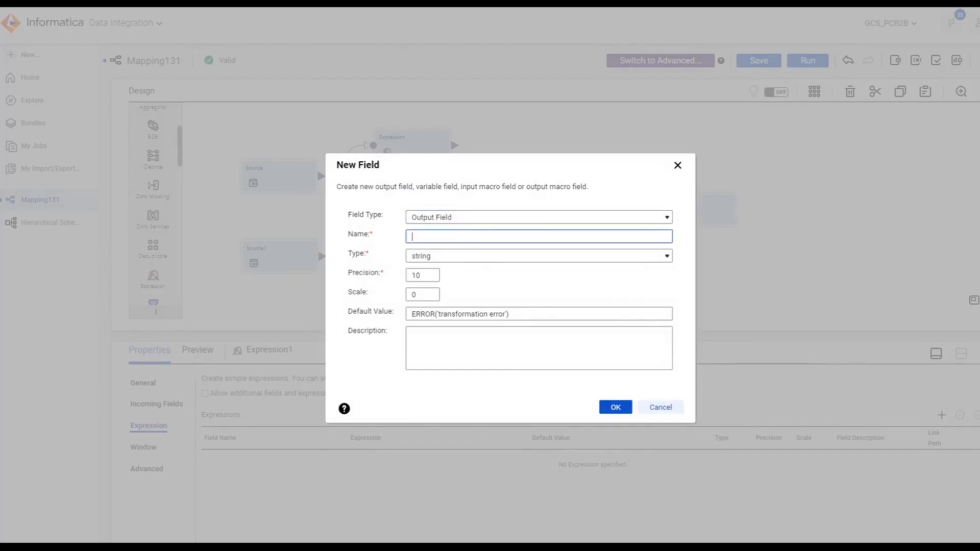
pyautogui.write('K')
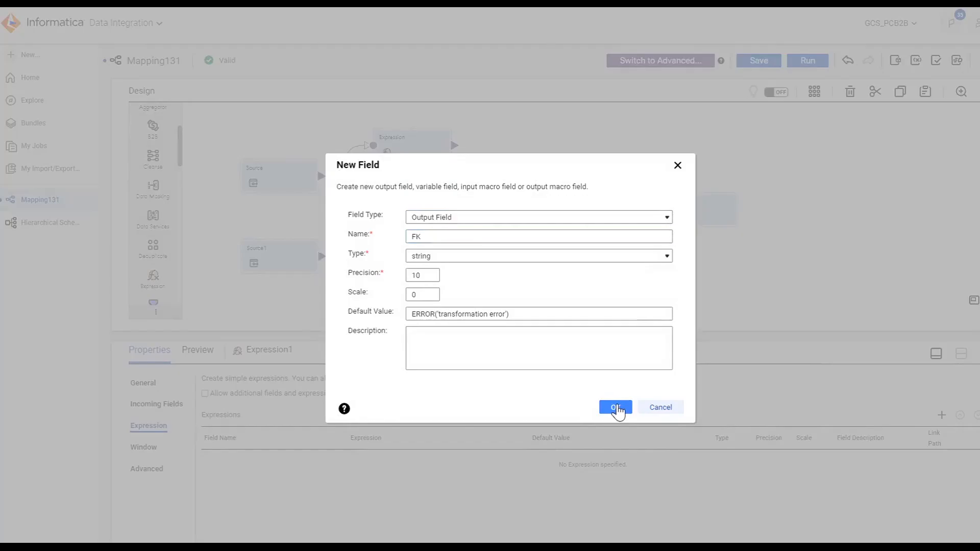
pyautogui.click(617, 408)
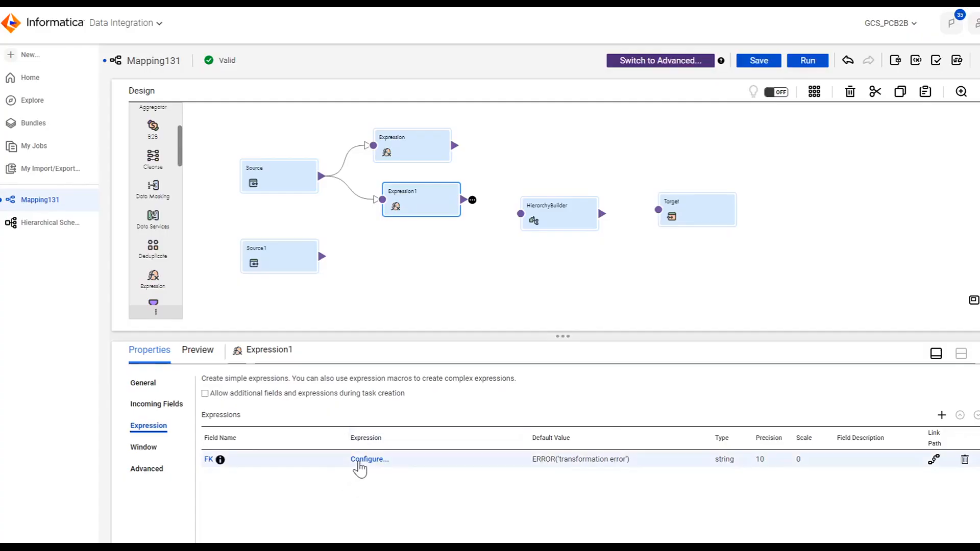
# Step: Configure the FK field's expression as 1 and confirm
pyautogui.click(361, 460)
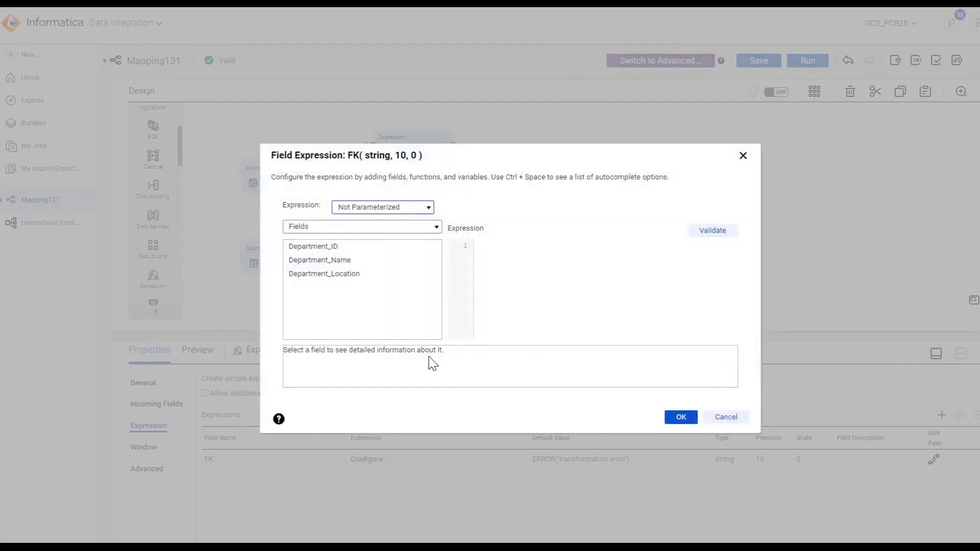
pyautogui.click(506, 262)
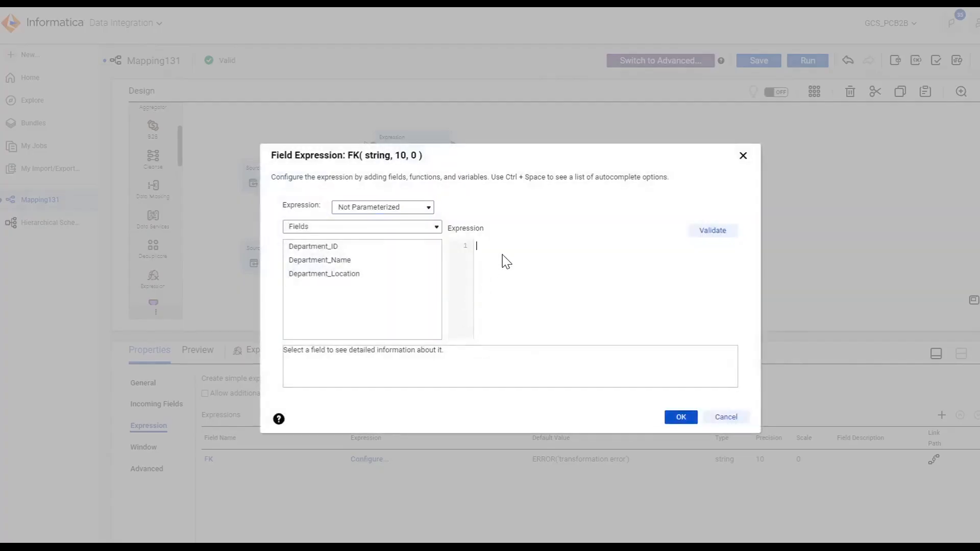
pyautogui.click(681, 421)
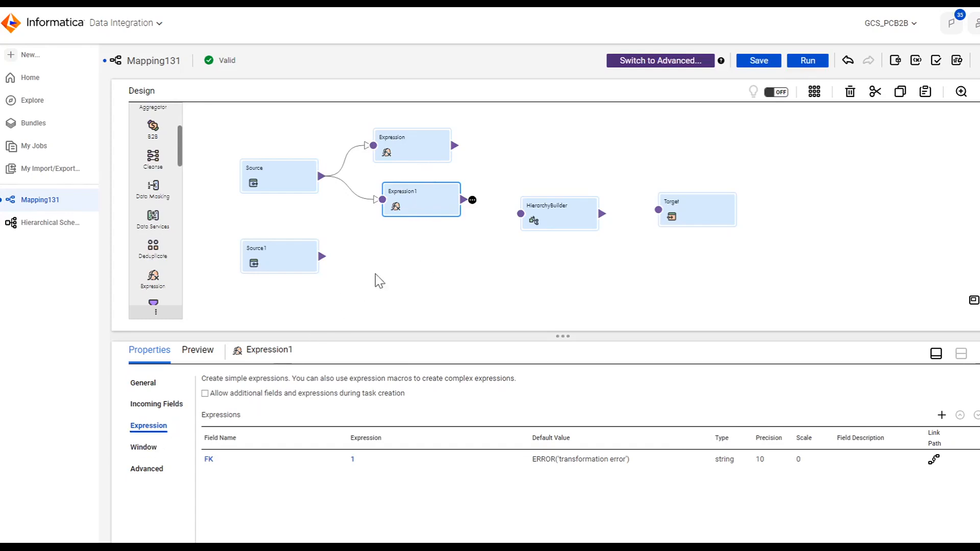
# Step: Rearrange the HierarchyBuilder, Expression and Expression1 transformations on the canvas
pyautogui.moveTo(549, 214); pyautogui.dragTo(565, 213)
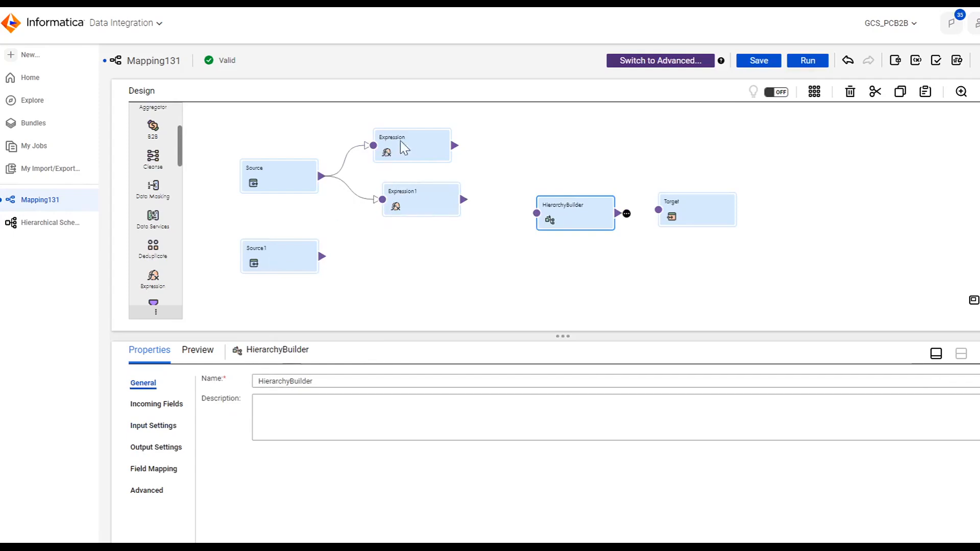
pyautogui.moveTo(401, 140)
pyautogui.mouseDown()
pyautogui.moveTo(414, 139)
pyautogui.moveTo(406, 139)
pyautogui.mouseUp()
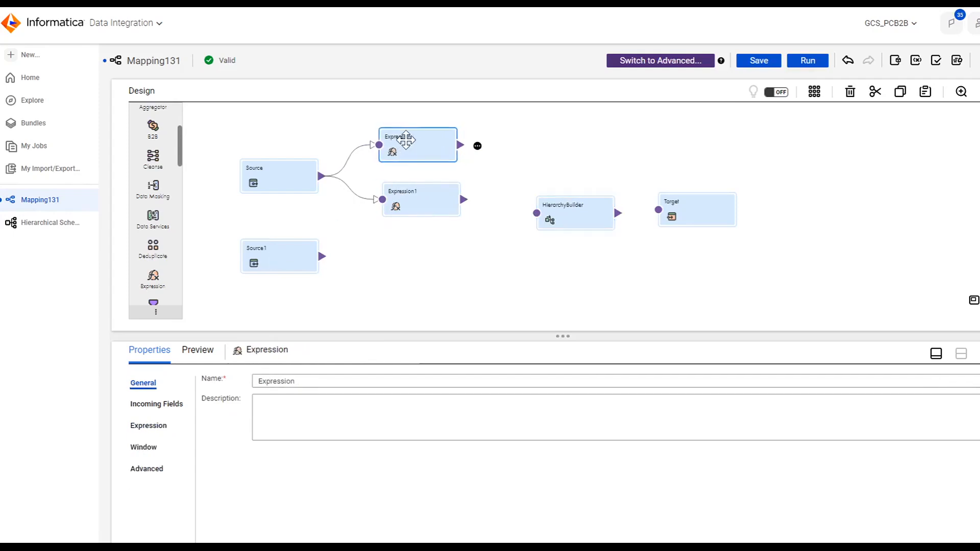
pyautogui.moveTo(411, 206); pyautogui.dragTo(407, 200)
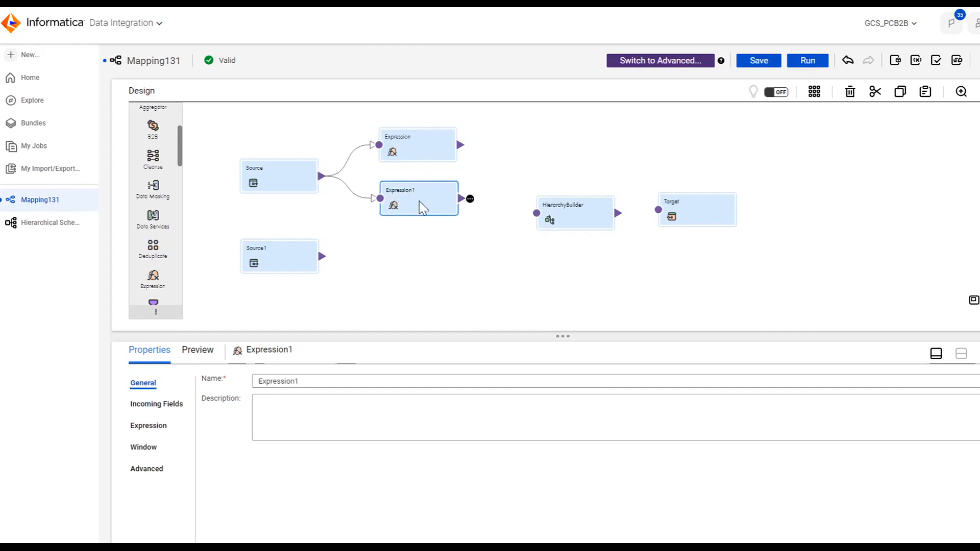
# Step: Add a Sorter transformation to the canvas connected after the Expression transformation
pyautogui.click(420, 155)
pyautogui.click(159, 427)
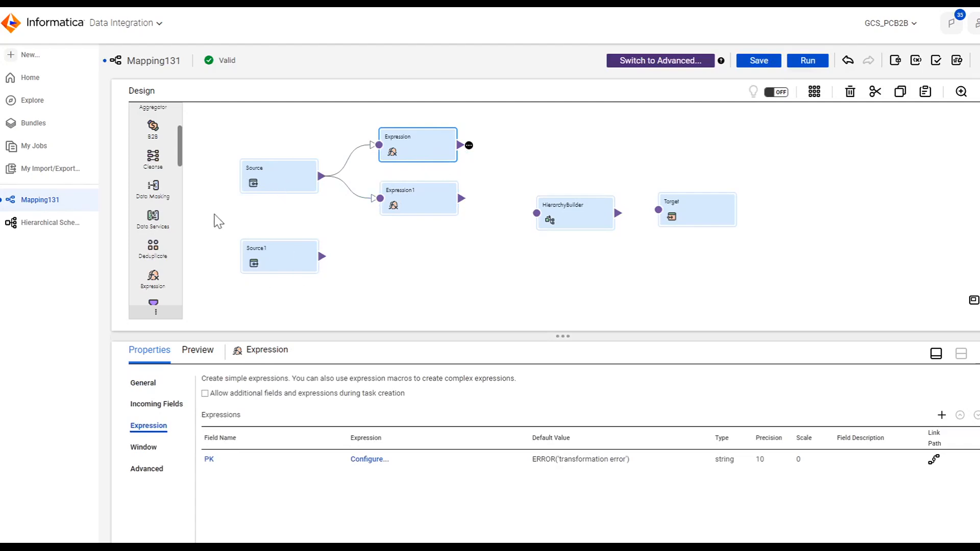
pyautogui.scroll(-8, 155, 245)
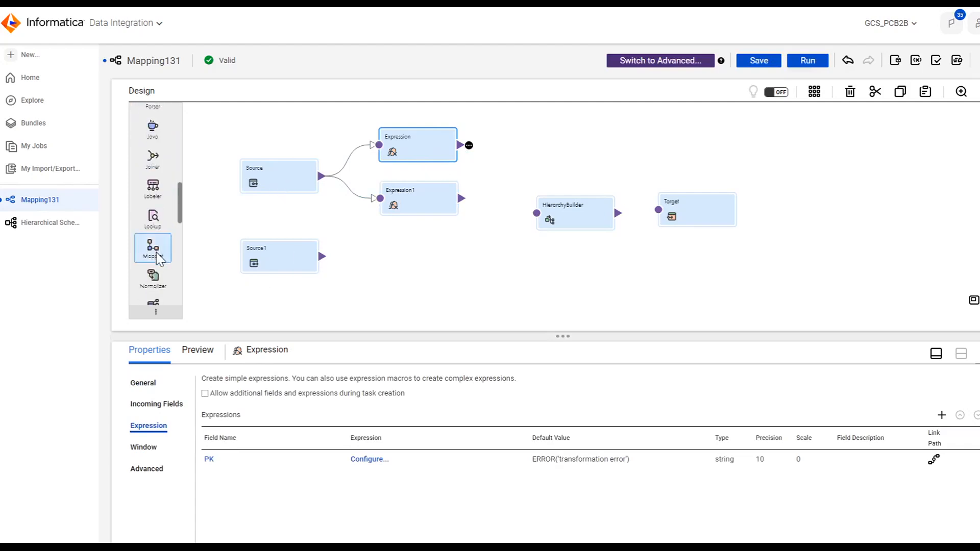
pyautogui.scroll(-4, 160, 260)
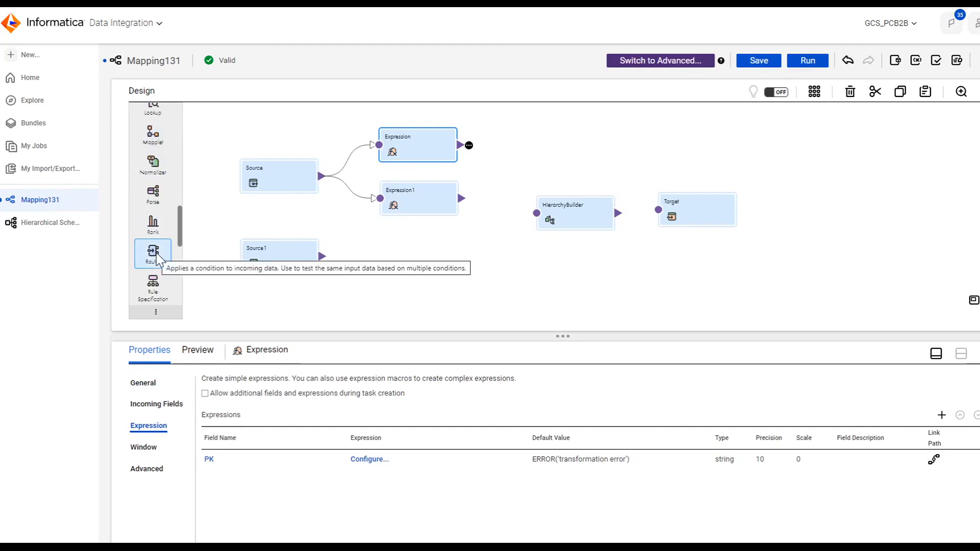
pyautogui.scroll(12, 157, 258)
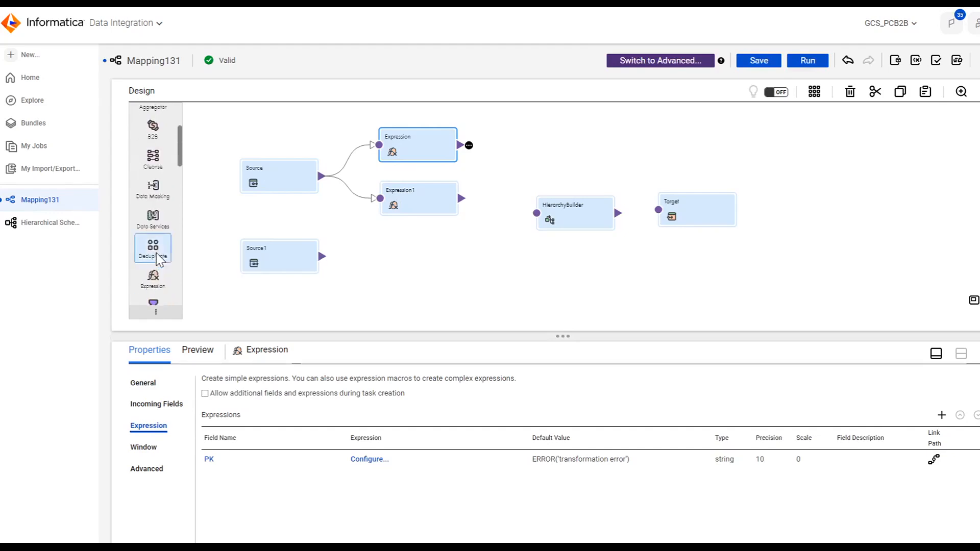
pyautogui.scroll(-10, 148, 258)
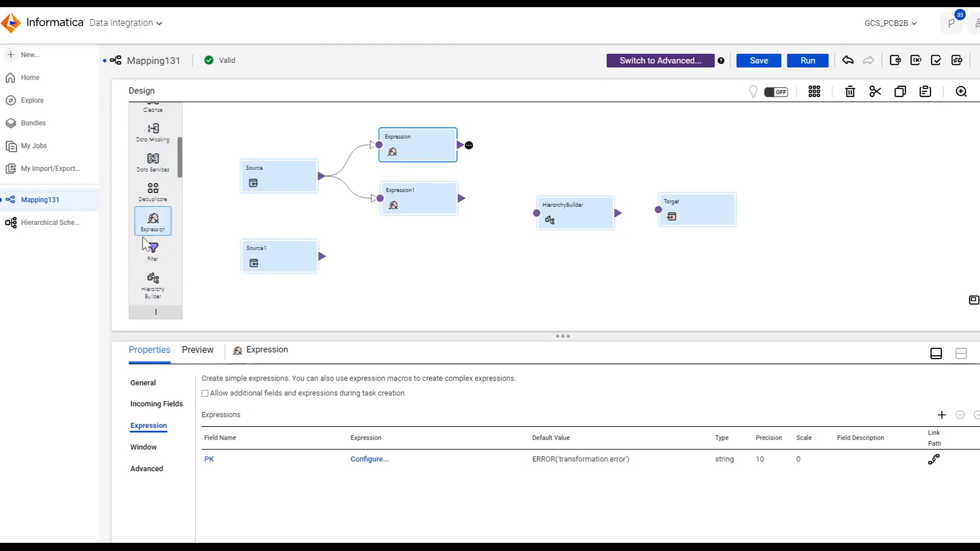
pyautogui.scroll(-6, 143, 256)
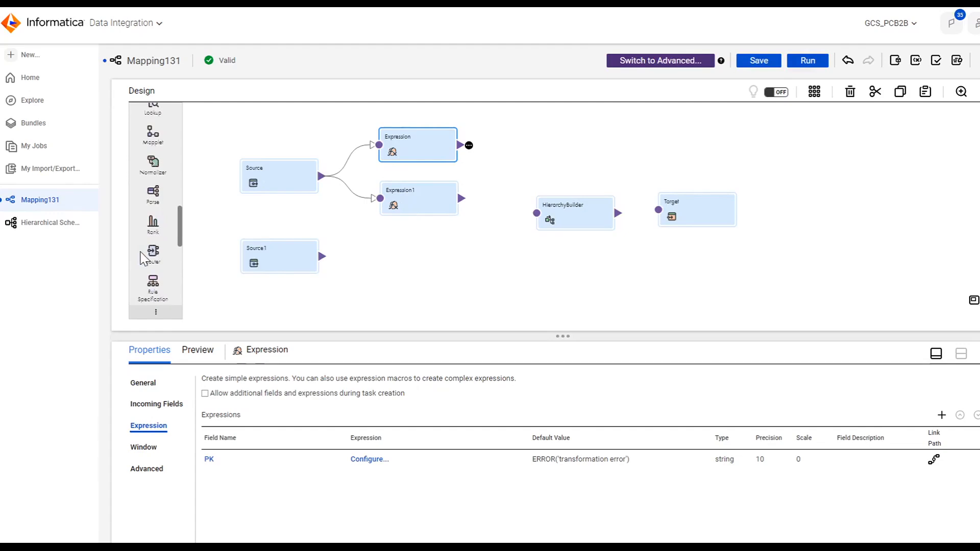
pyautogui.moveTo(159, 187); pyautogui.dragTo(514, 151)
# Step: Add a sort condition on the PK field in Ascending order to the Sorter
pyautogui.click(137, 426)
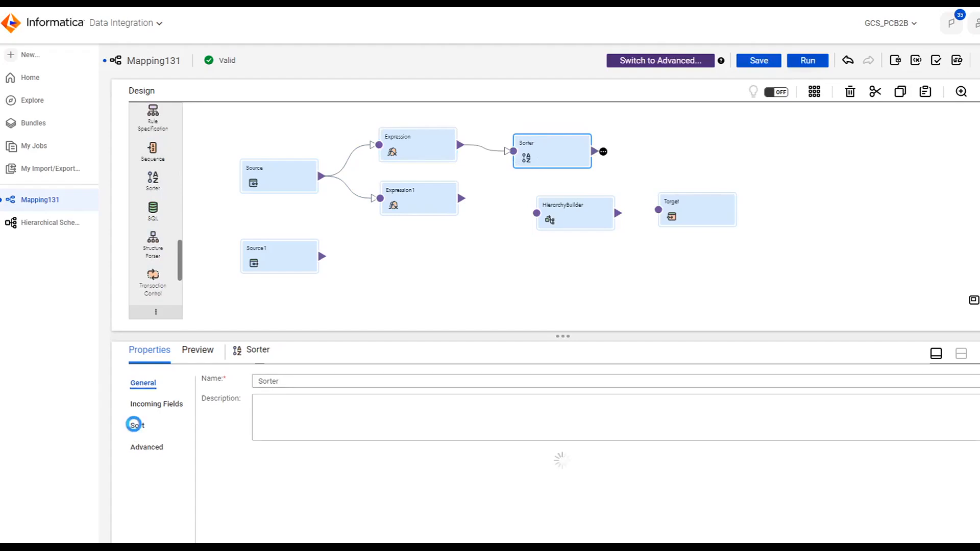
pyautogui.click(406, 404)
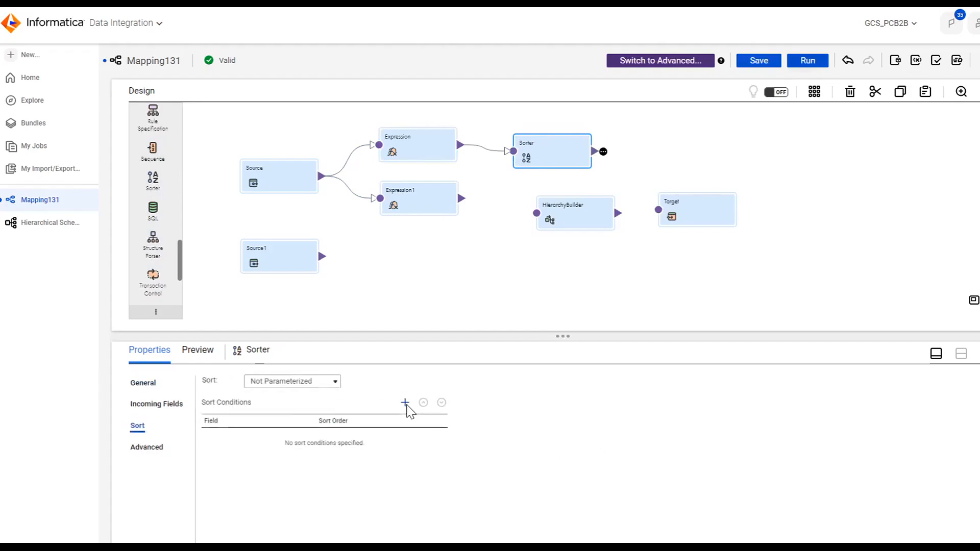
pyautogui.click(304, 440)
pyautogui.click(238, 493)
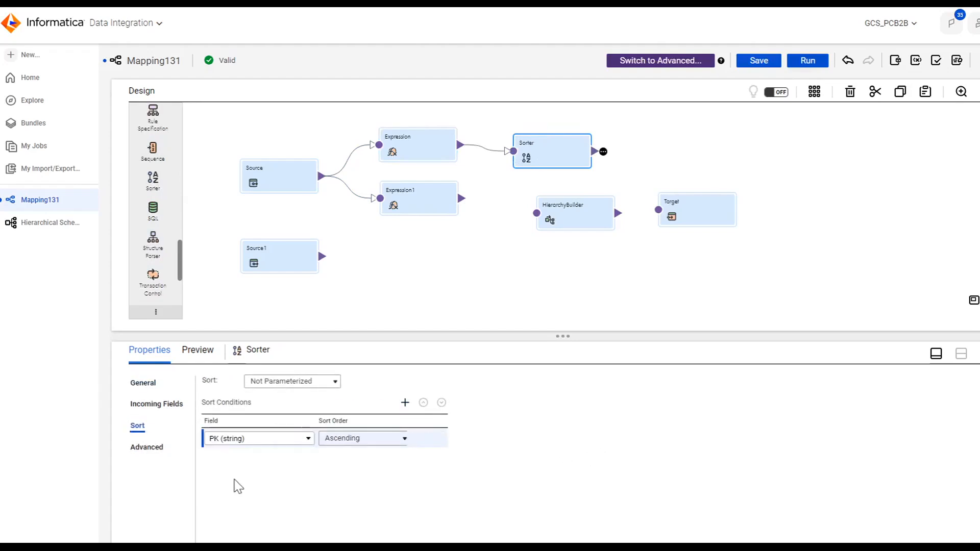
pyautogui.click(159, 450)
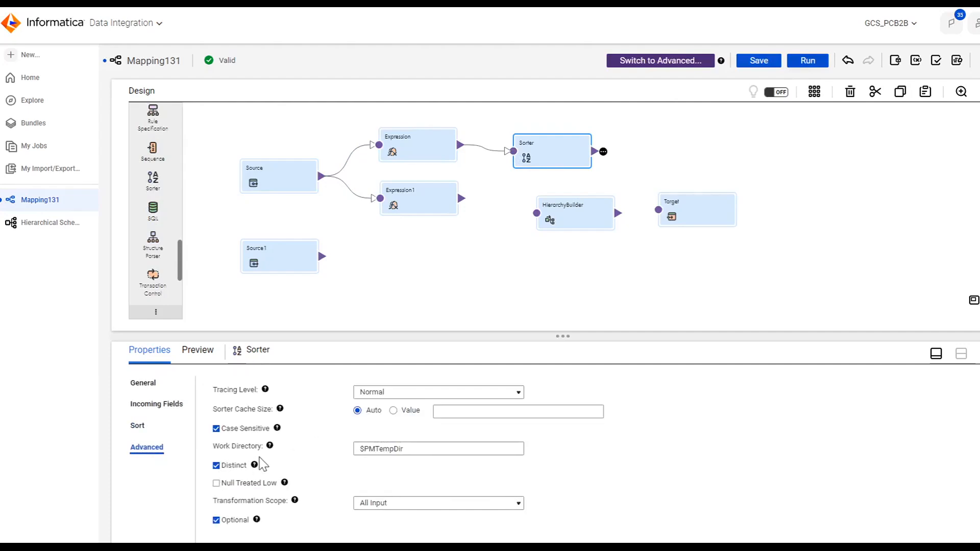
pyautogui.click(138, 427)
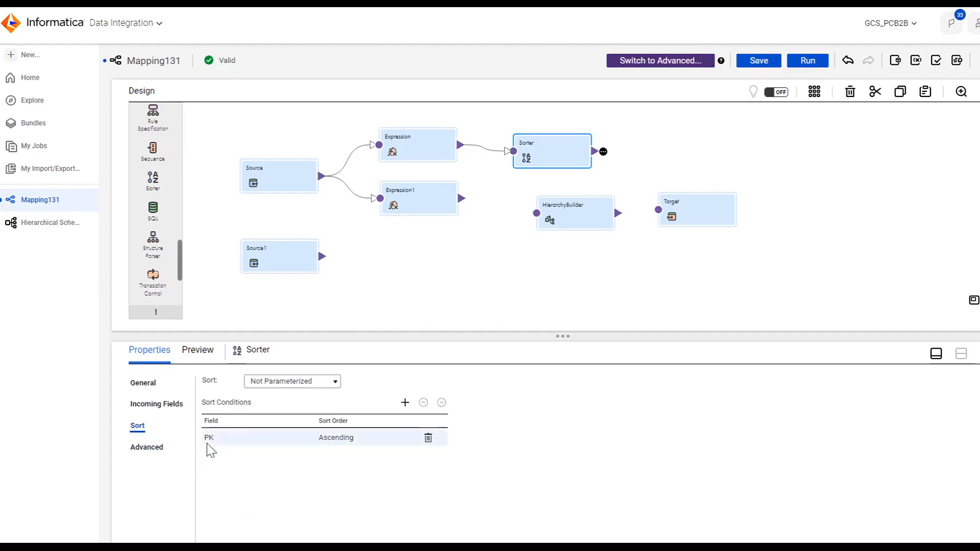
# Step: Connect the Sorter and Expression1 outputs to the HierarchyBuilder input
pyautogui.moveTo(582, 212); pyautogui.dragTo(595, 211)
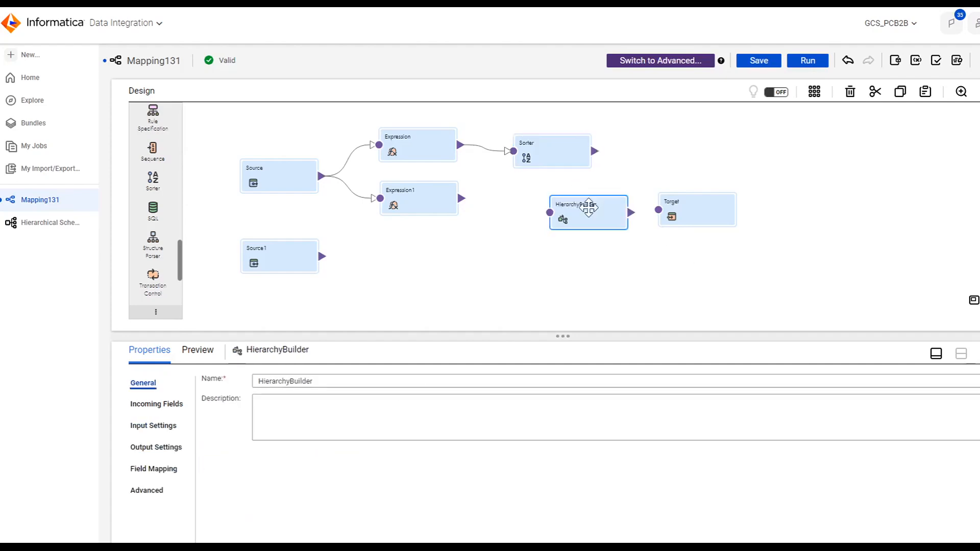
pyautogui.moveTo(613, 171); pyautogui.dragTo(549, 223)
pyautogui.click(542, 104)
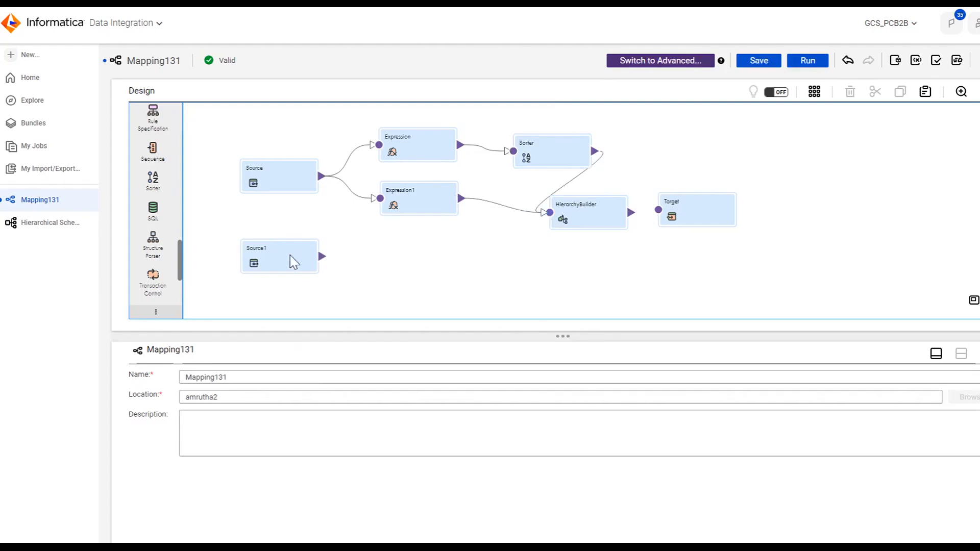
# Step: Connect Source1 to the HierarchyBuilder and open its field mapping
pyautogui.moveTo(323, 258); pyautogui.dragTo(548, 218)
pyautogui.click(583, 213)
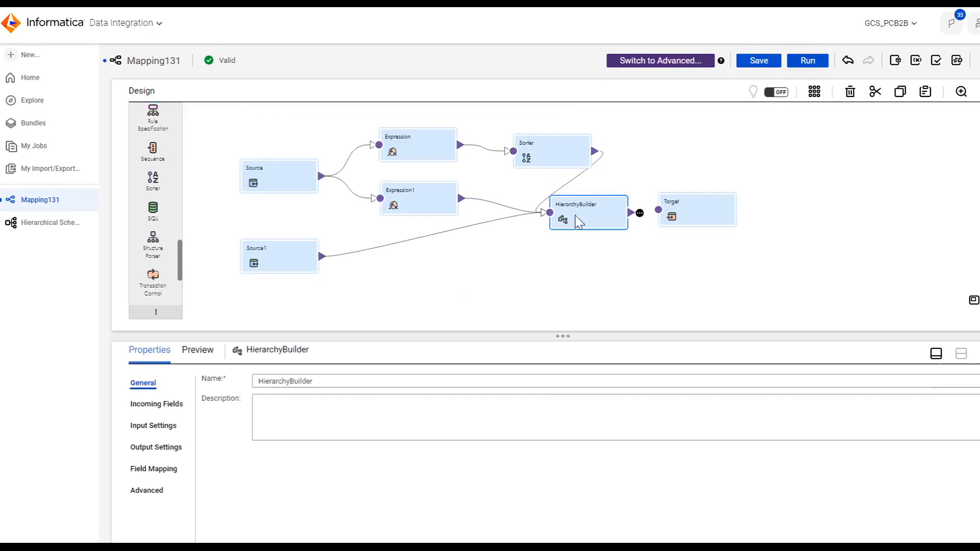
pyautogui.click(165, 476)
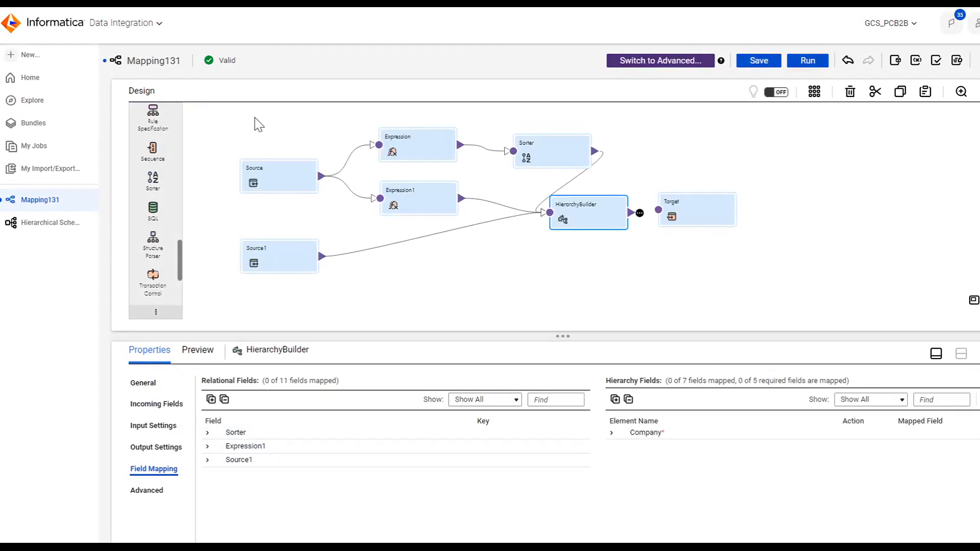
# Step: Rename the Sorter transformation to Company and Expression1 to Dept
pyautogui.click(539, 148)
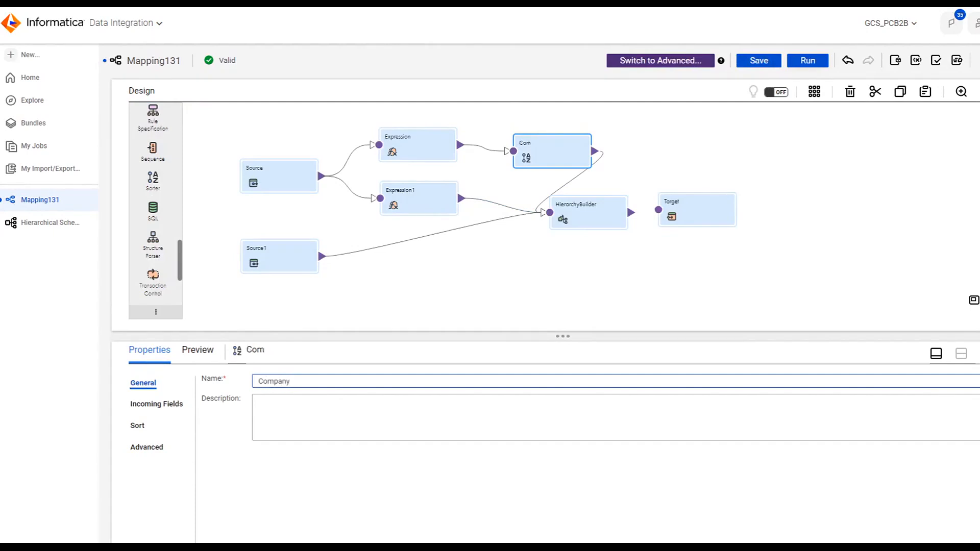
pyautogui.click(440, 210)
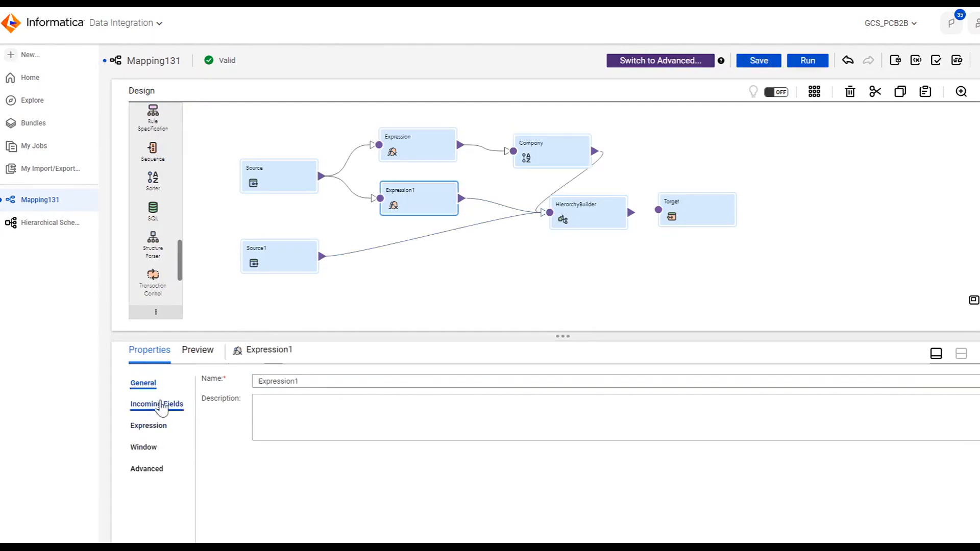
pyautogui.doubleClick(291, 381)
pyautogui.write('Dept')
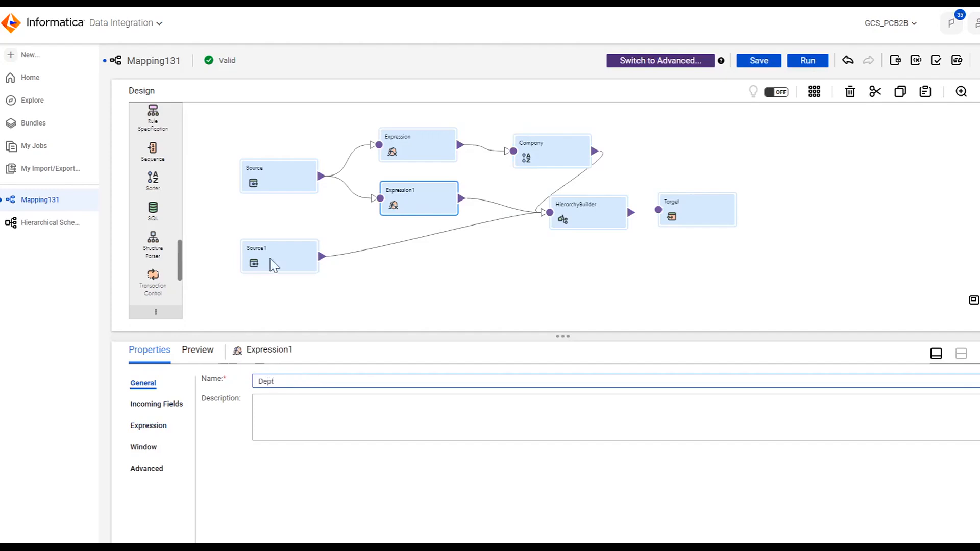
pyautogui.click(290, 236)
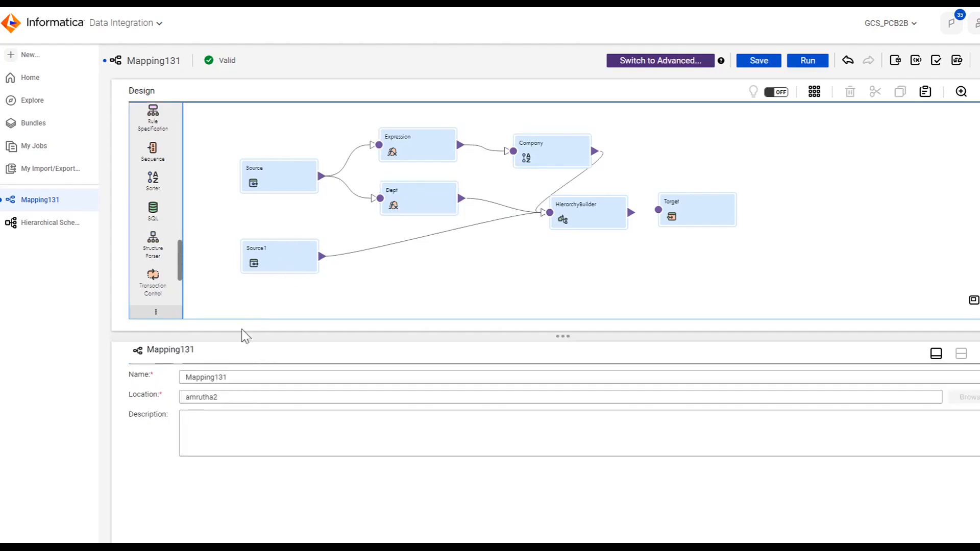
# Step: Rename the Source1 transformation to Emp
pyautogui.click(296, 265)
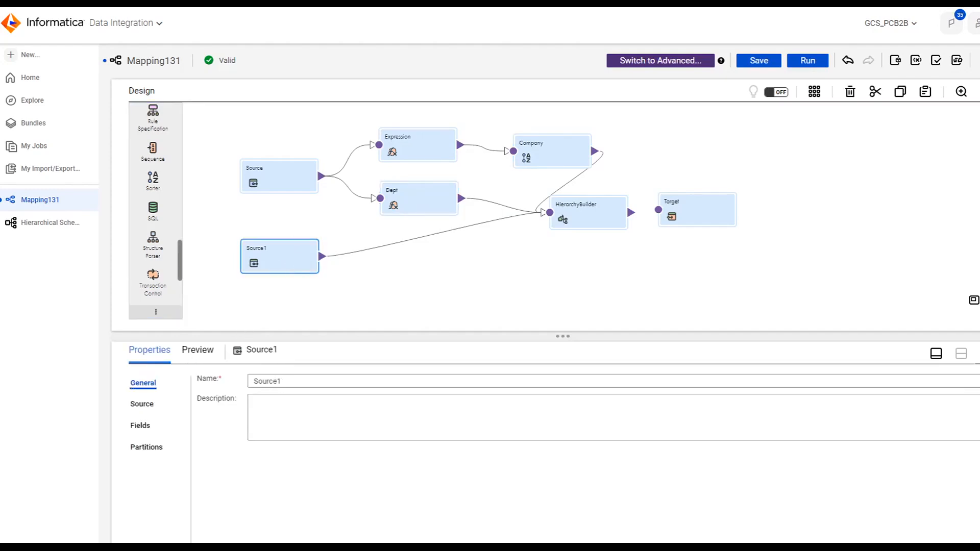
pyautogui.doubleClick(267, 381)
pyautogui.write('Emp')
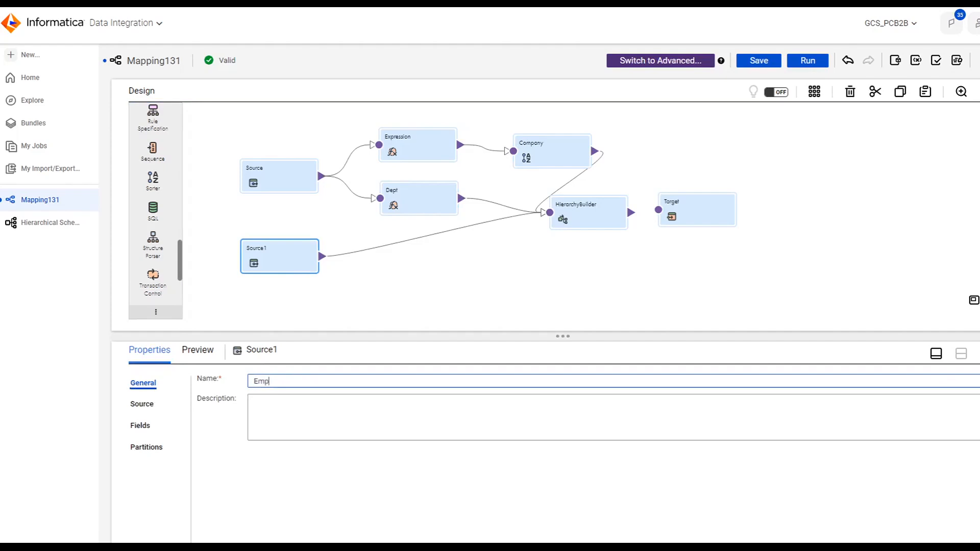
pyautogui.click(410, 312)
pyautogui.click(507, 249)
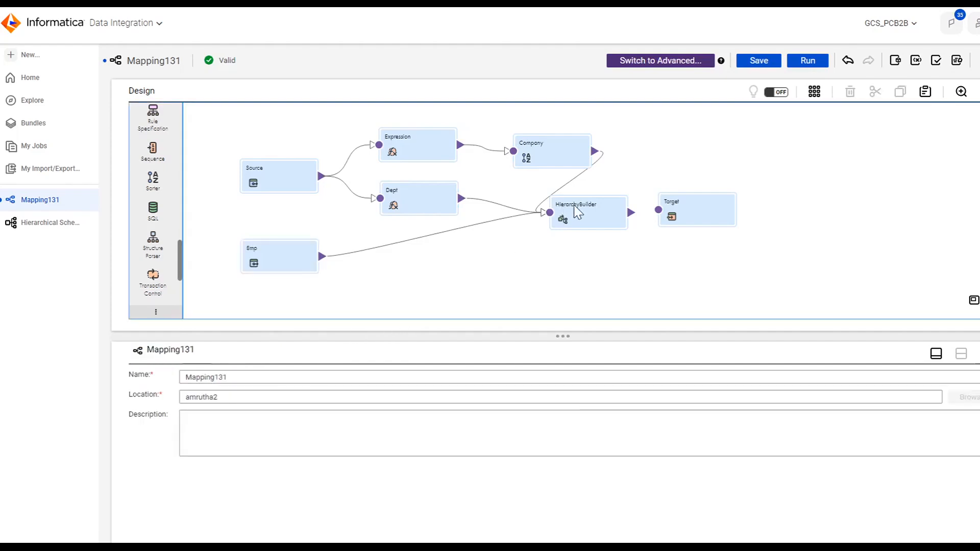
# Step: Open the HierarchyBuilder's incoming field name conflicts and set a Prefix of comp_ for Company fields
pyautogui.click(574, 205)
pyautogui.click(164, 404)
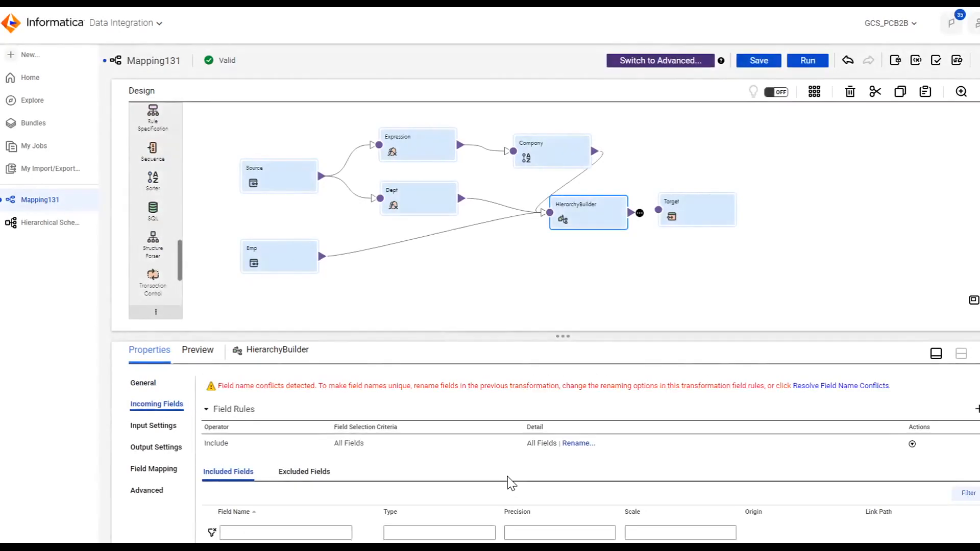
pyautogui.scroll(-5, 505, 478)
pyautogui.scroll(5, 505, 480)
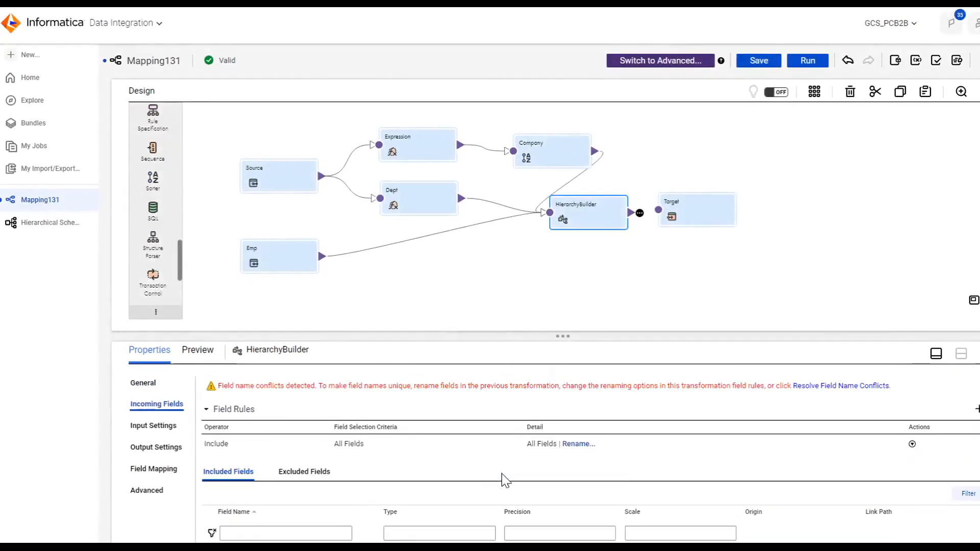
pyautogui.click(830, 387)
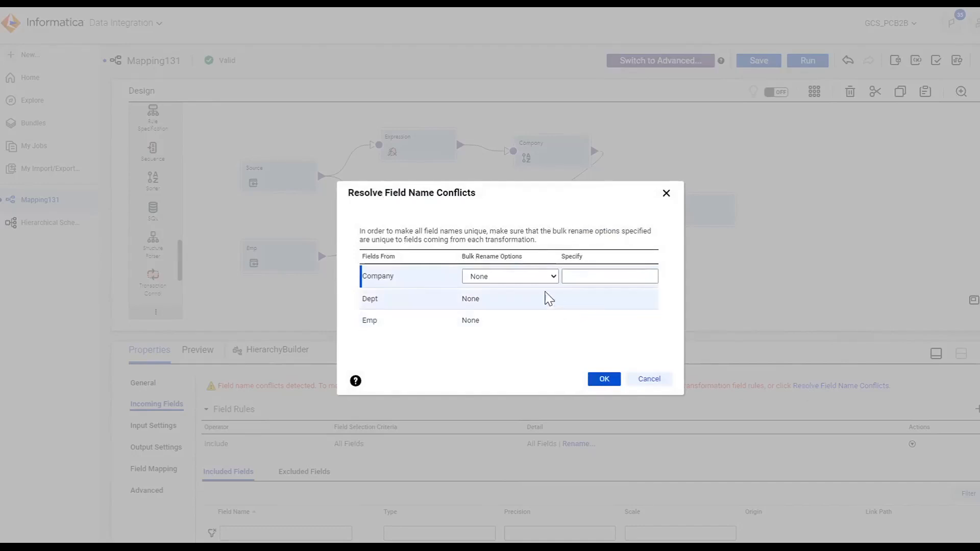
pyautogui.click(538, 282)
pyautogui.click(505, 307)
pyautogui.click(585, 277)
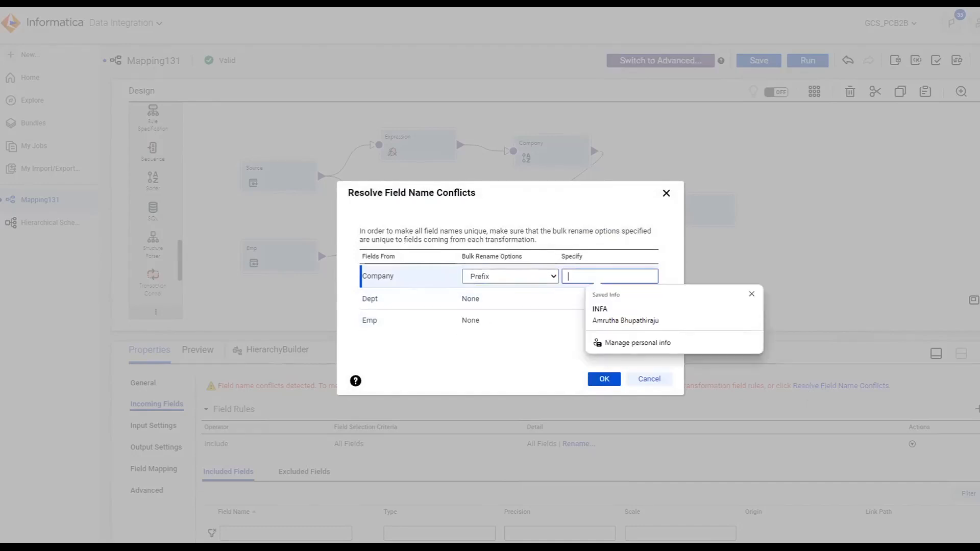
pyautogui.write('comp_')
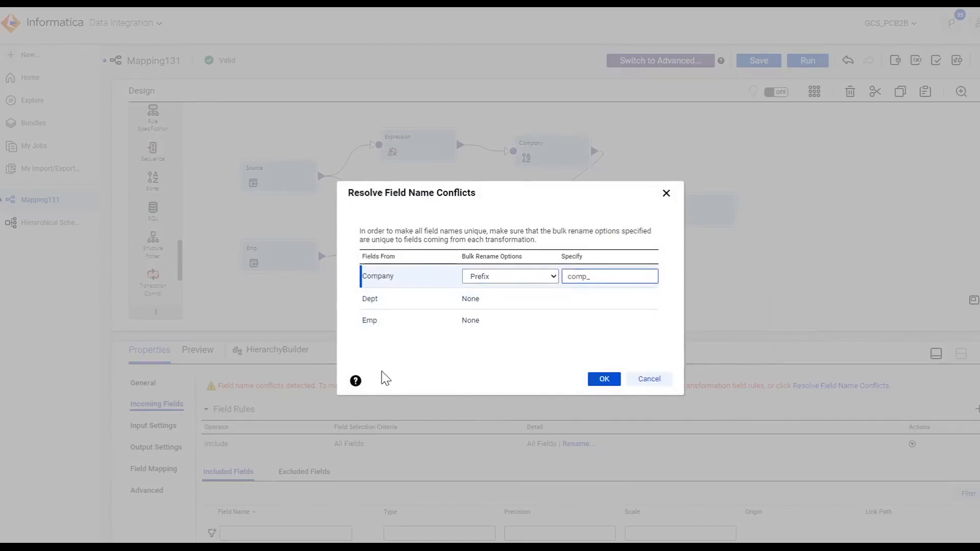
# Step: Set a Prefix of dept_ for fields coming from Dept
pyautogui.click(495, 298)
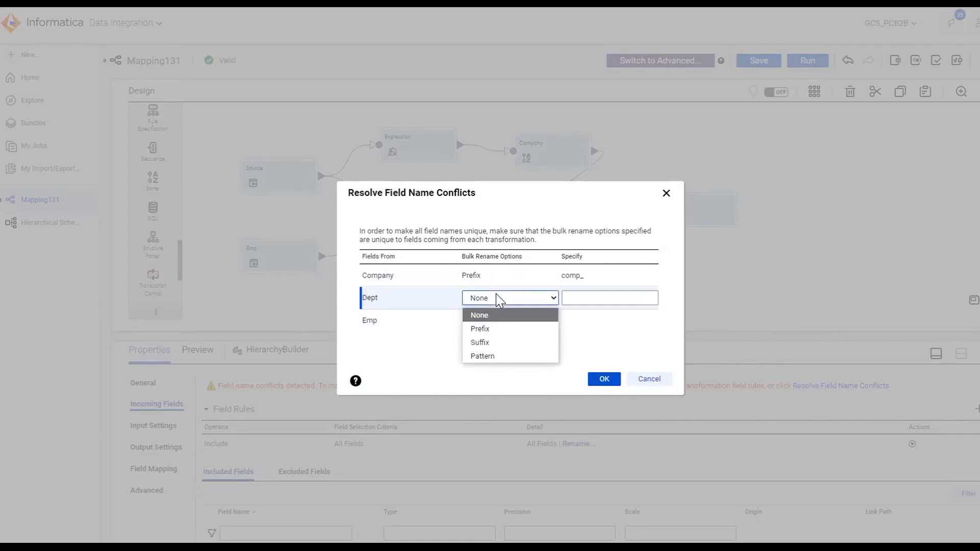
pyautogui.click(496, 327)
pyautogui.click(610, 298)
pyautogui.write('dept_')
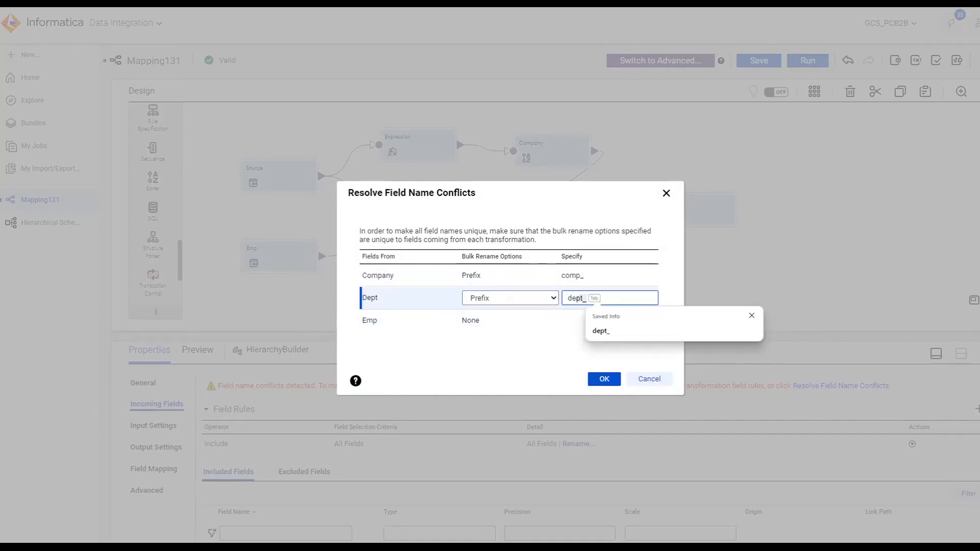
pyautogui.press('Tab')
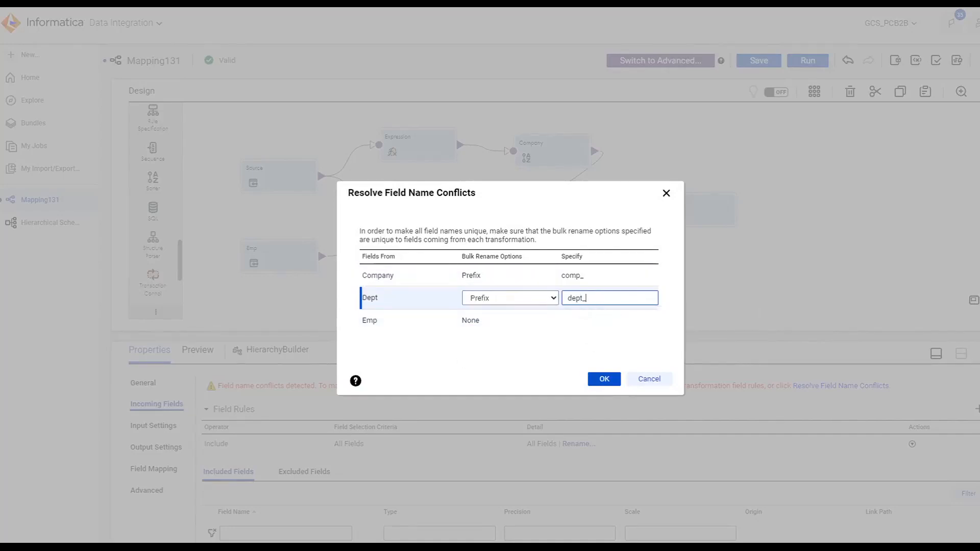
# Step: Set a Prefix of emp_ for fields coming from Emp and apply the conflict renaming
pyautogui.click(513, 324)
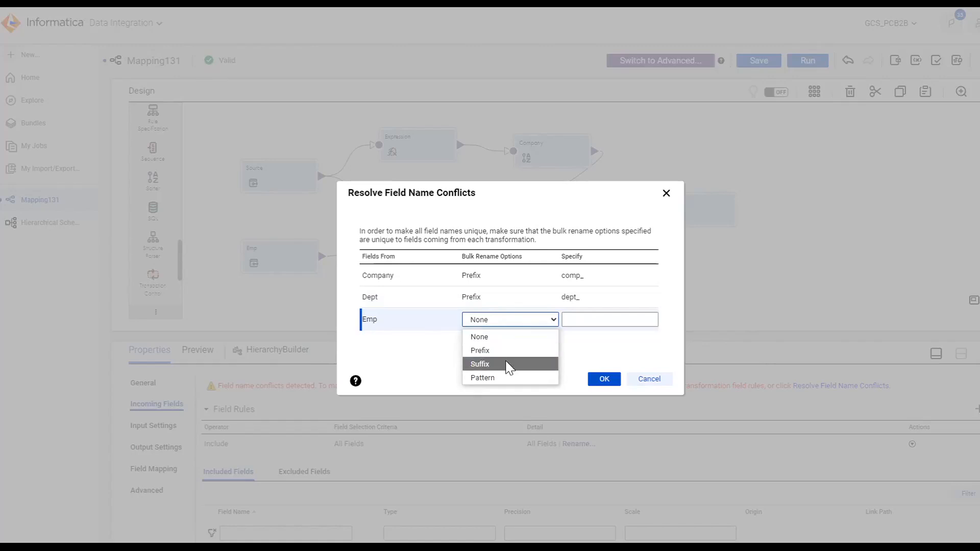
pyautogui.click(527, 351)
pyautogui.click(569, 319)
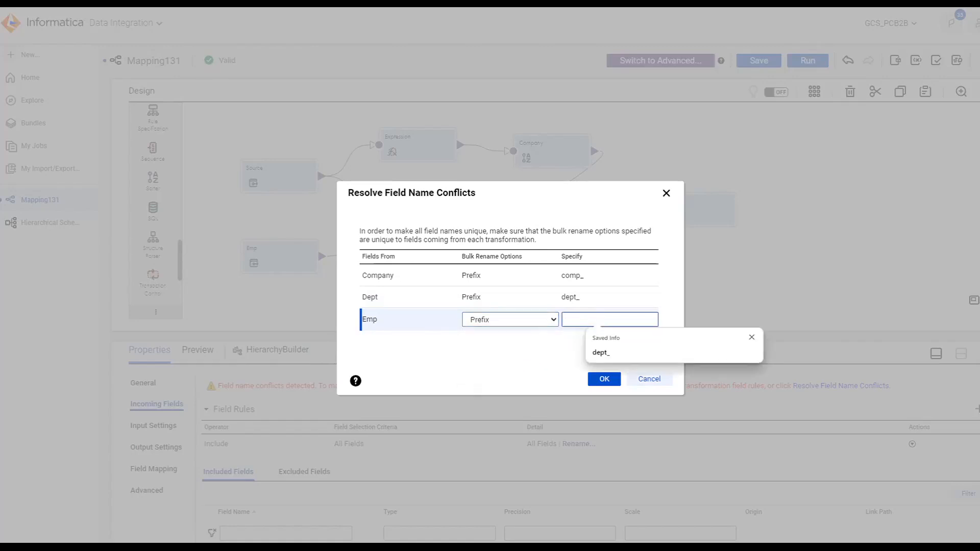
pyautogui.write('emp_')
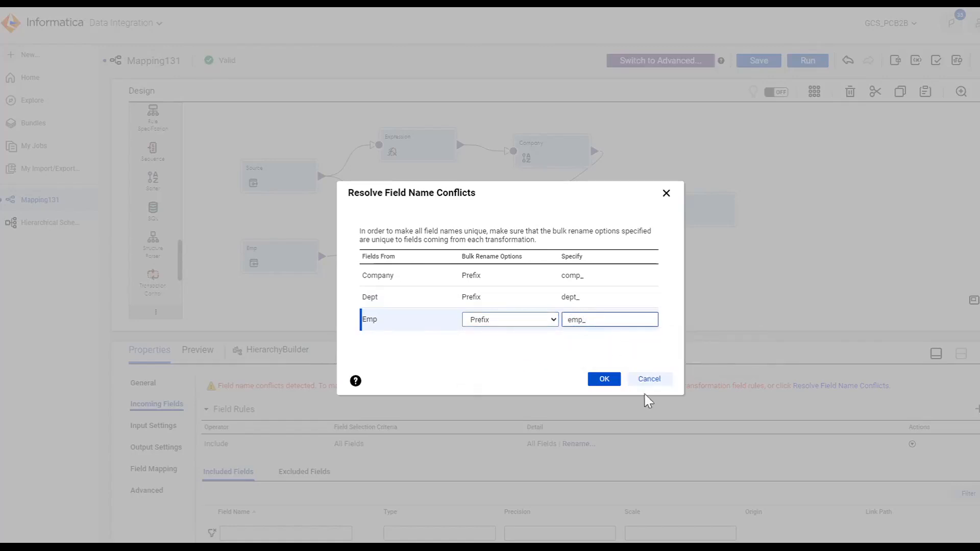
pyautogui.click(607, 383)
pyautogui.click(605, 379)
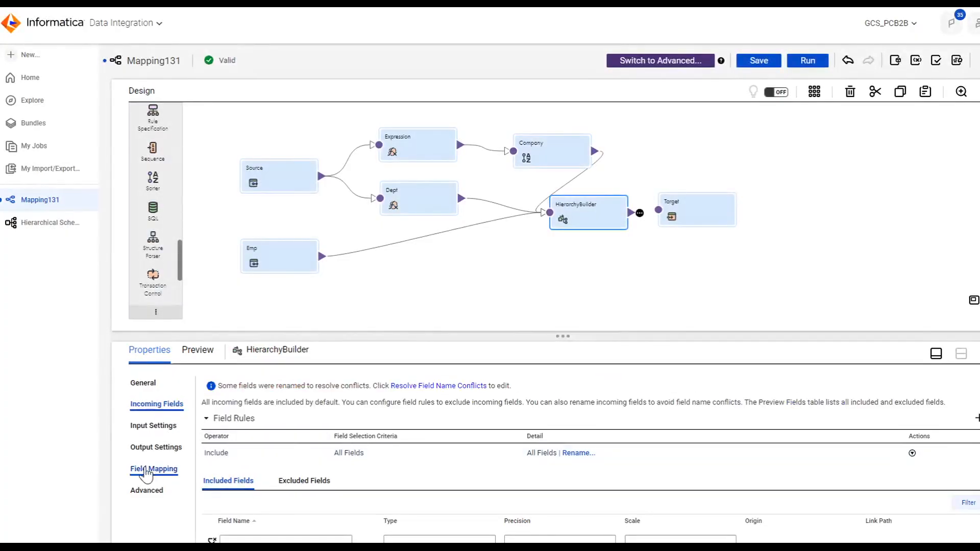
# Step: Open the HierarchyBuilder field mapping, expand the relational fields, and mark comp_PK as a primary key
pyautogui.click(145, 469)
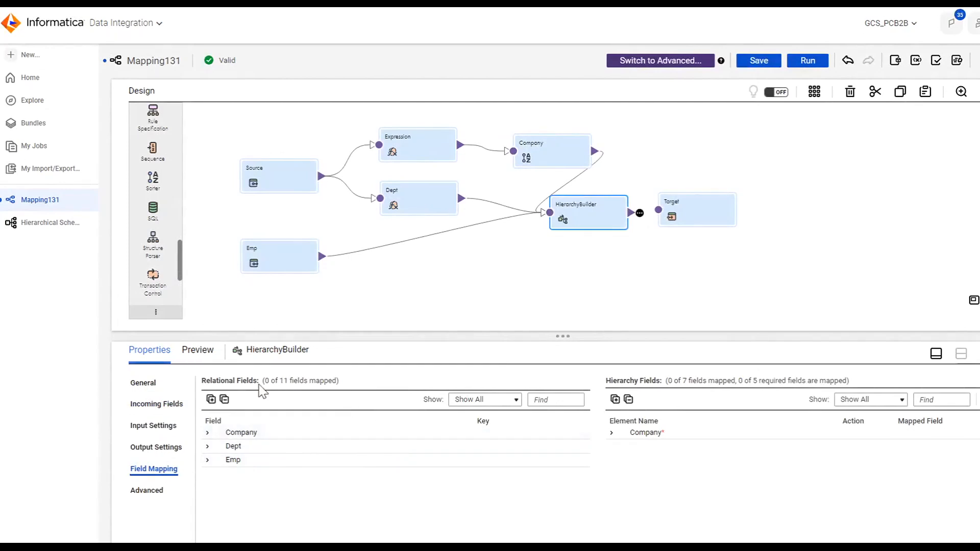
pyautogui.moveTo(499, 337); pyautogui.dragTo(497, 269)
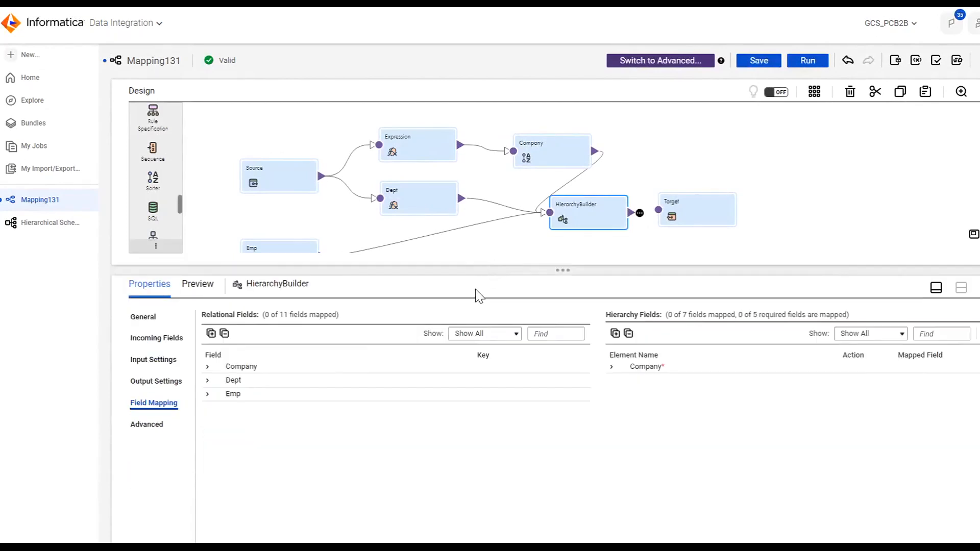
pyautogui.click(211, 333)
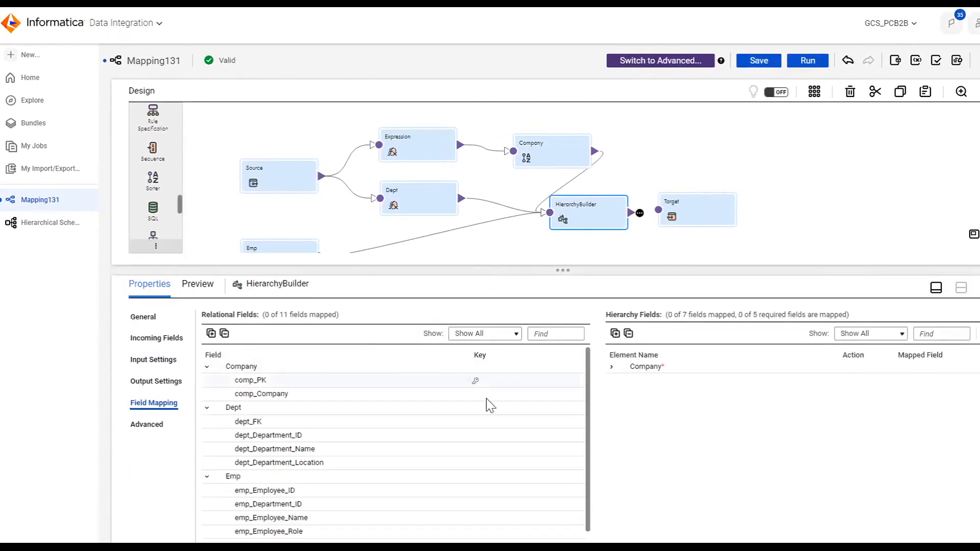
pyautogui.scroll(1, 408, 453)
pyautogui.click(476, 380)
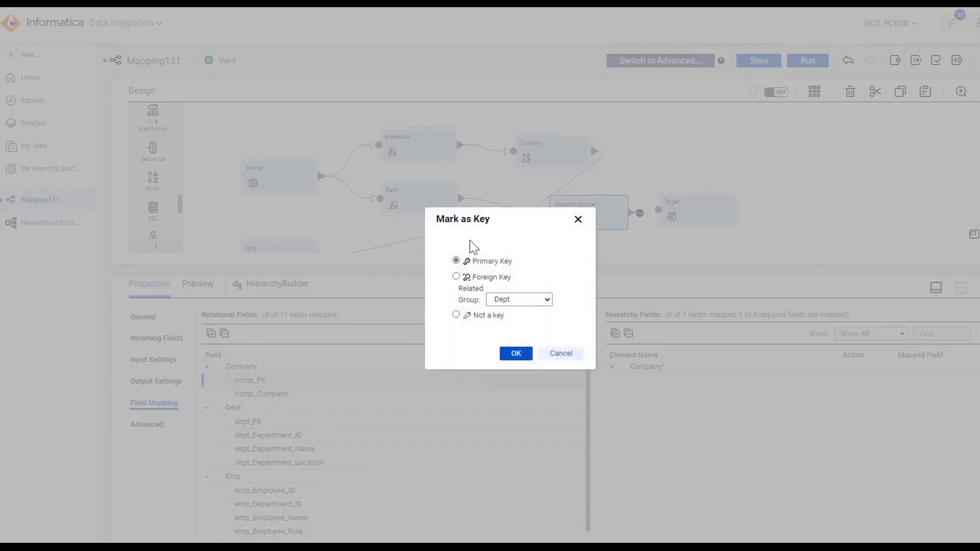
pyautogui.click(517, 354)
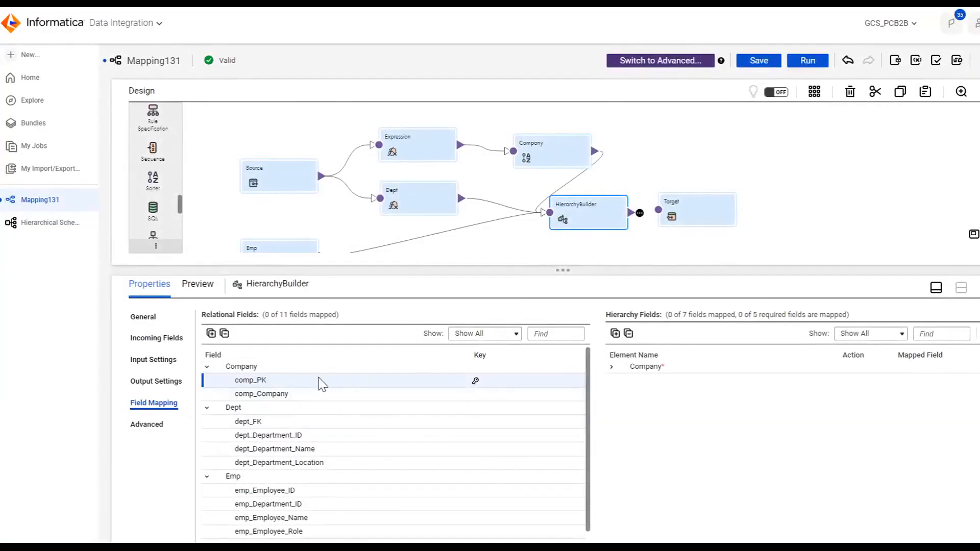
# Step: Mark dept_FK as a foreign key related to Company and dept_Department_ID as a primary key
pyautogui.click(475, 426)
pyautogui.click(457, 276)
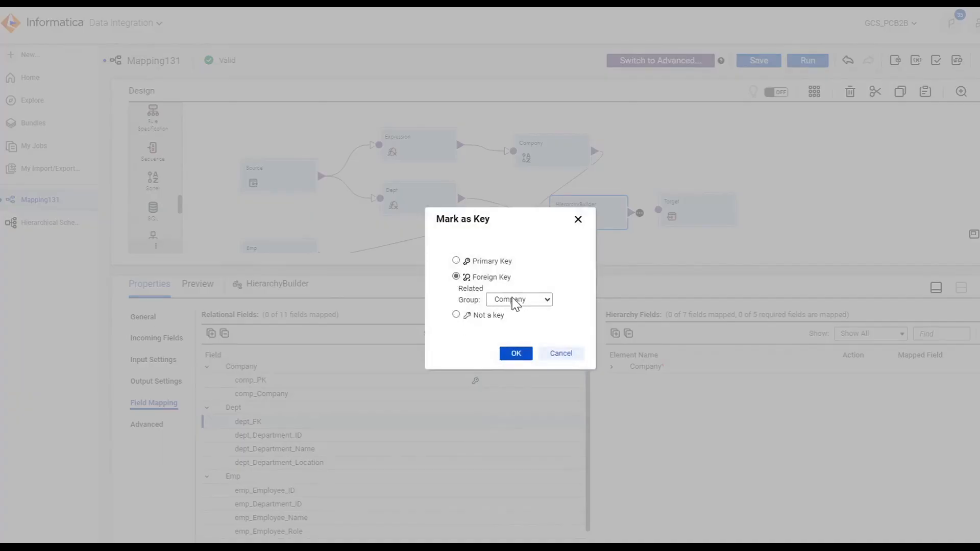
pyautogui.click(514, 354)
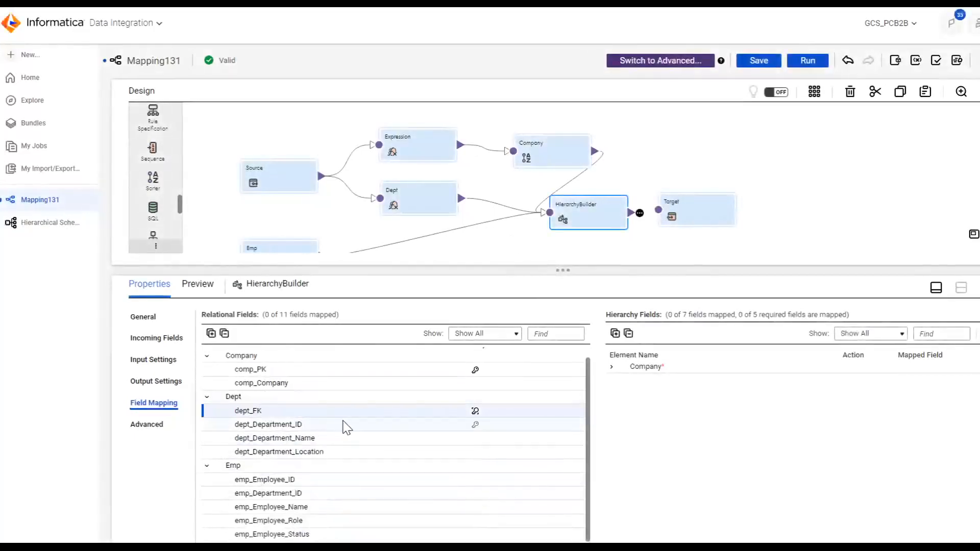
pyautogui.click(475, 426)
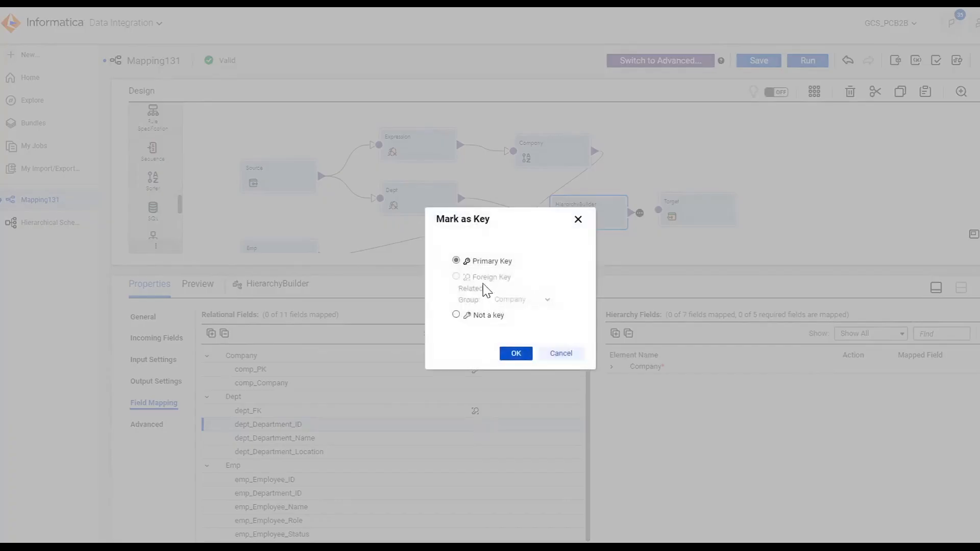
pyautogui.click(514, 354)
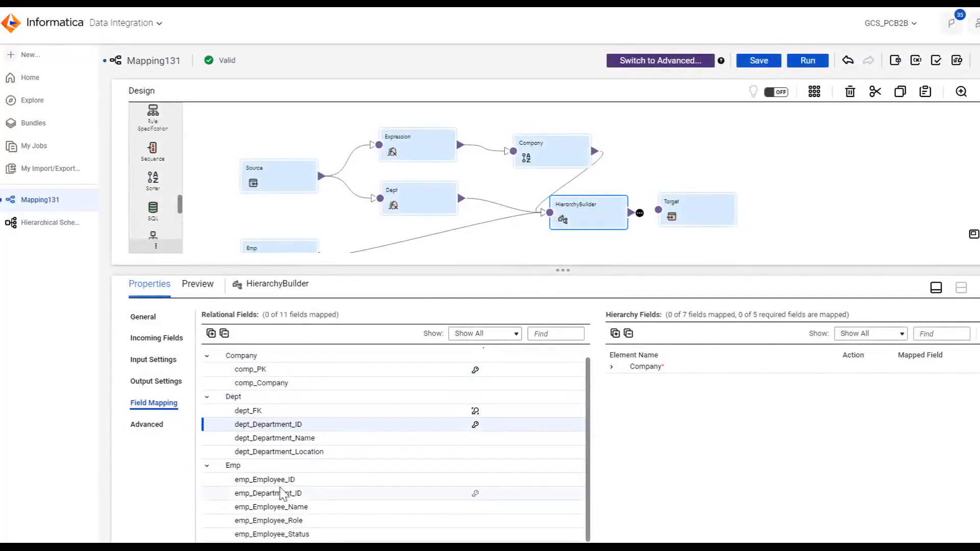
# Step: Mark emp_Department_ID as a foreign key related to the Dept group
pyautogui.click(476, 494)
pyautogui.click(455, 276)
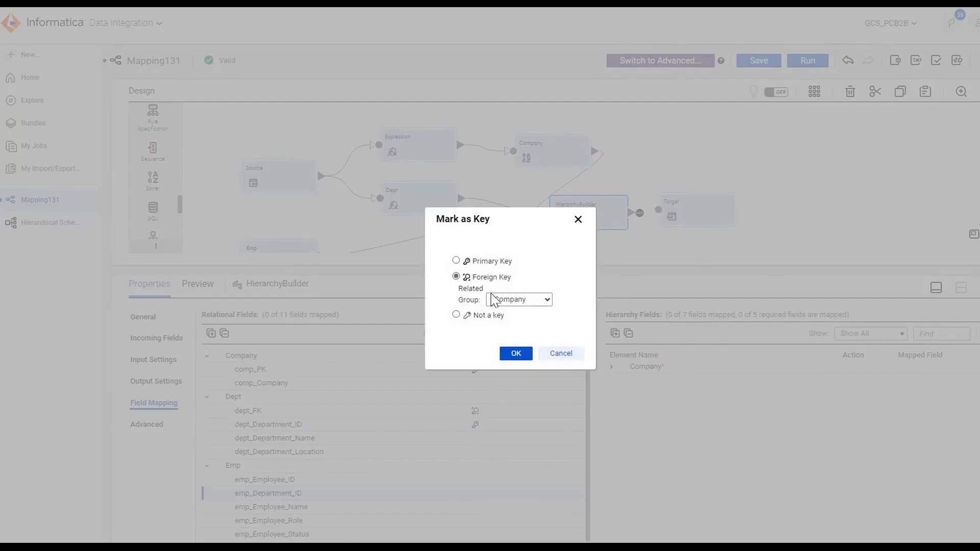
pyautogui.click(513, 301)
pyautogui.click(514, 330)
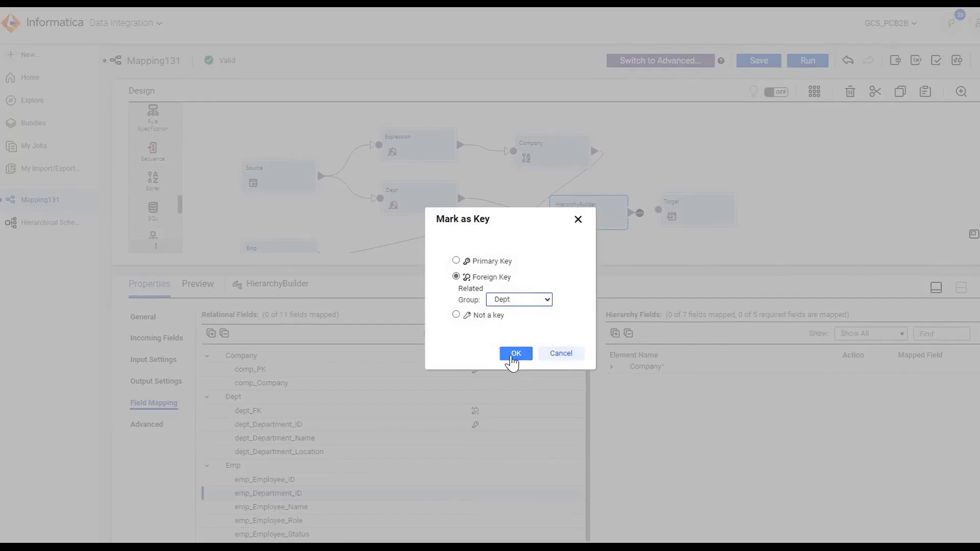
pyautogui.click(515, 354)
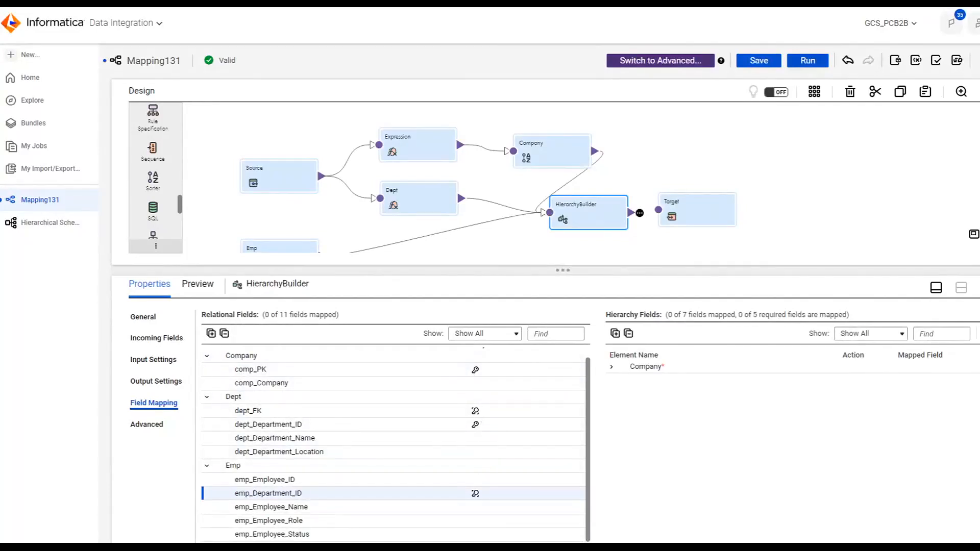
pyautogui.click(976, 353)
pyautogui.moveTo(479, 412)
pyautogui.click(955, 386)
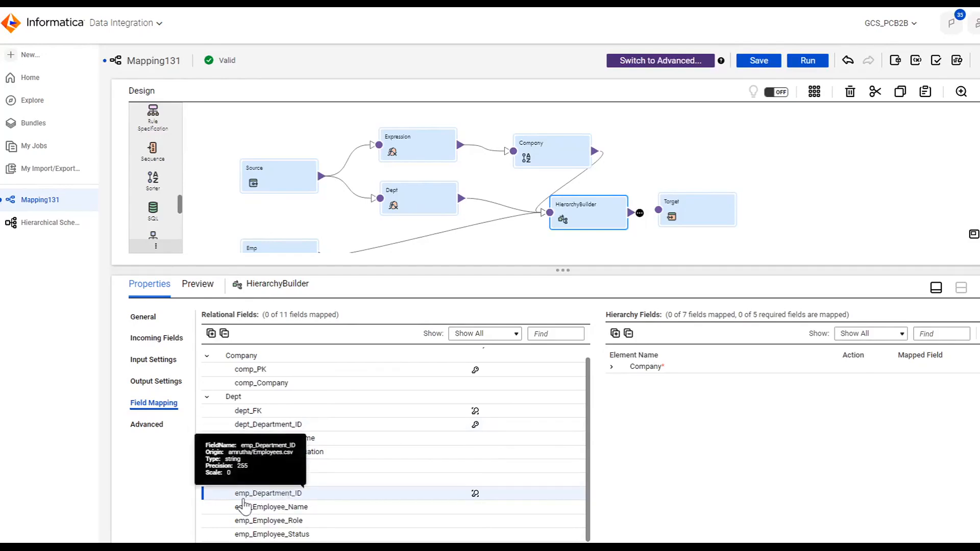
pyautogui.click(477, 494)
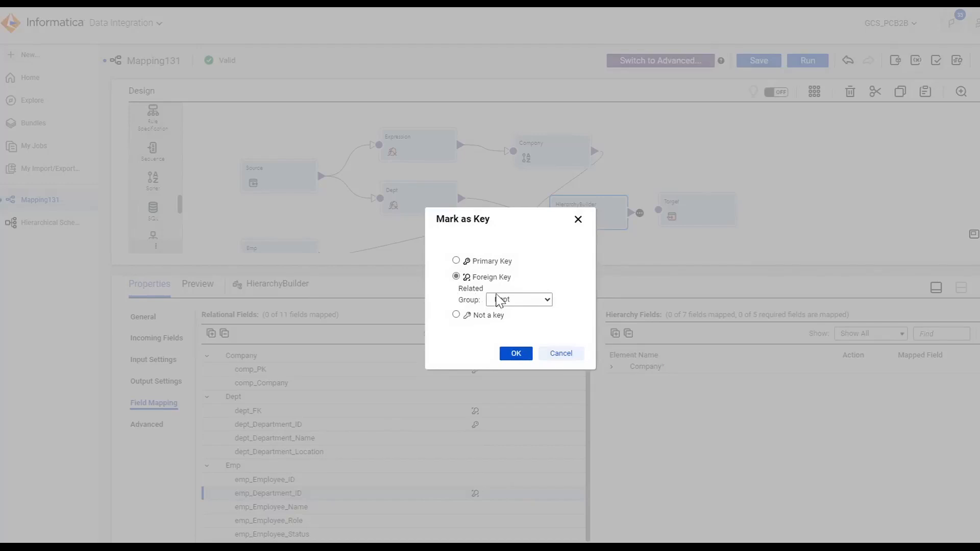
pyautogui.click(509, 302)
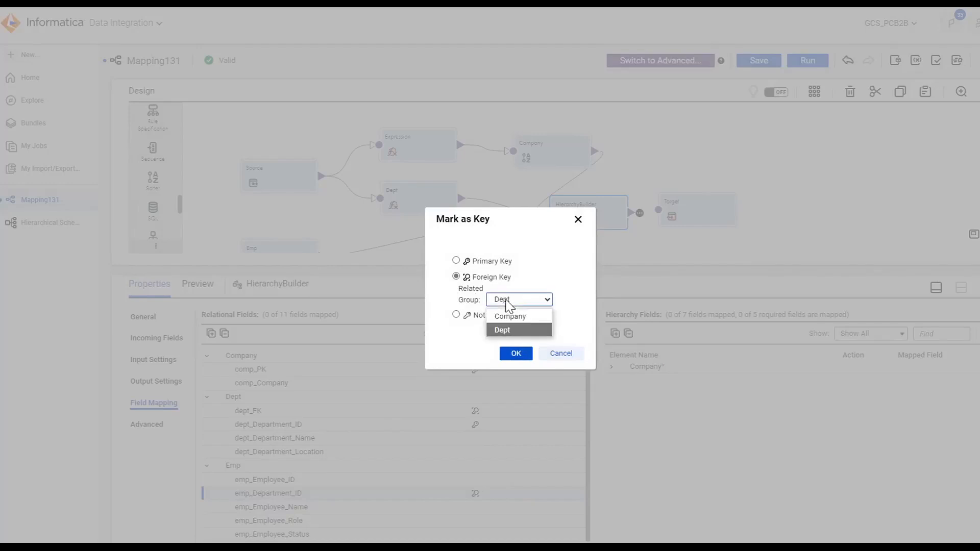
pyautogui.click(532, 331)
pyautogui.click(516, 354)
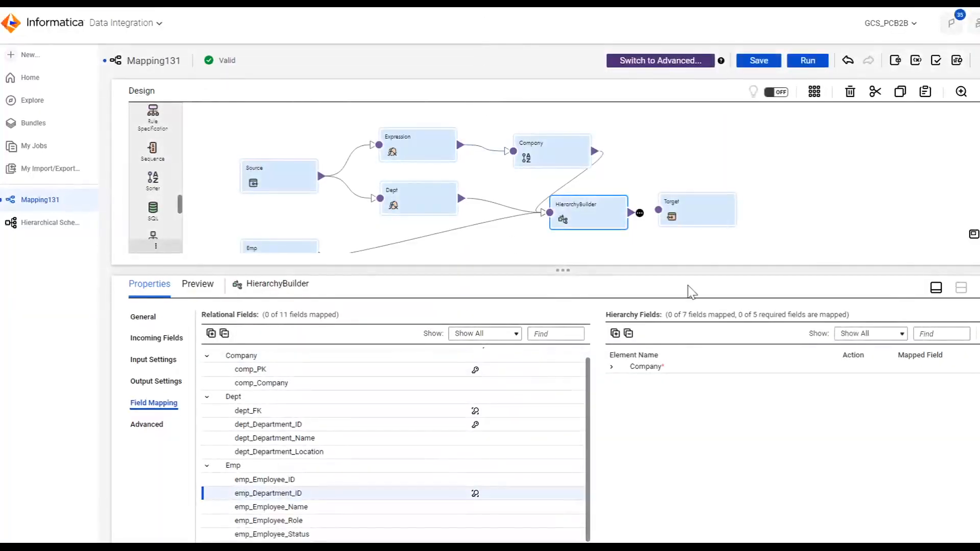
pyautogui.click(616, 334)
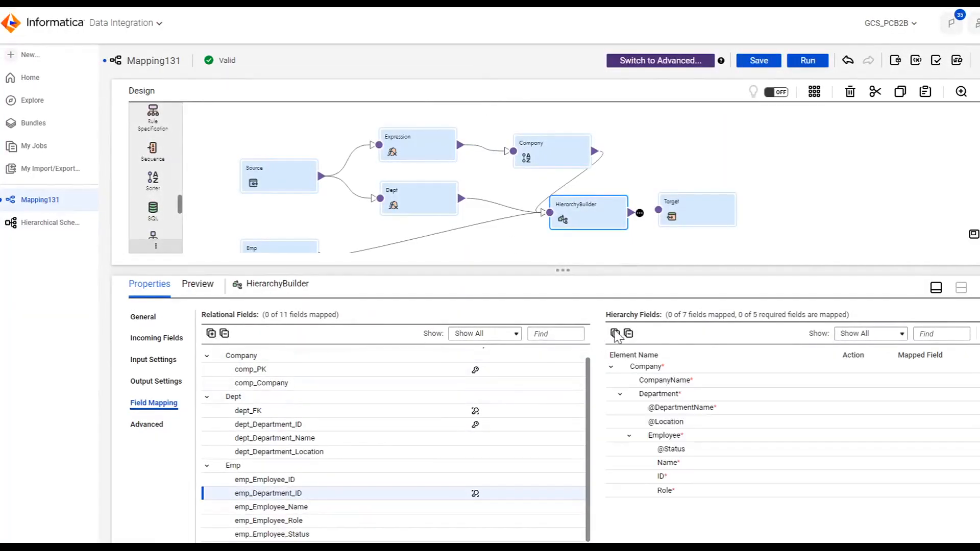
pyautogui.moveTo(255, 389); pyautogui.dragTo(621, 386)
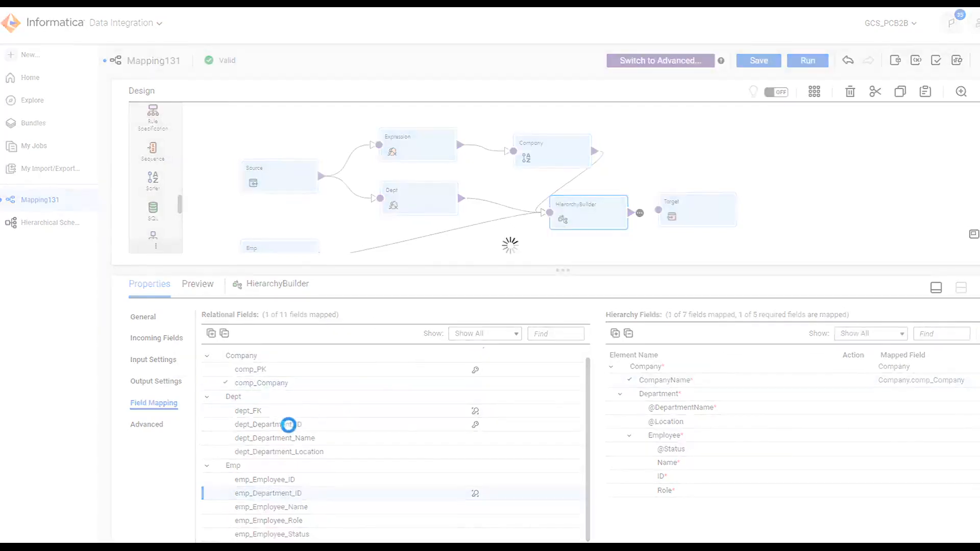
pyautogui.moveTo(278, 442); pyautogui.dragTo(658, 407)
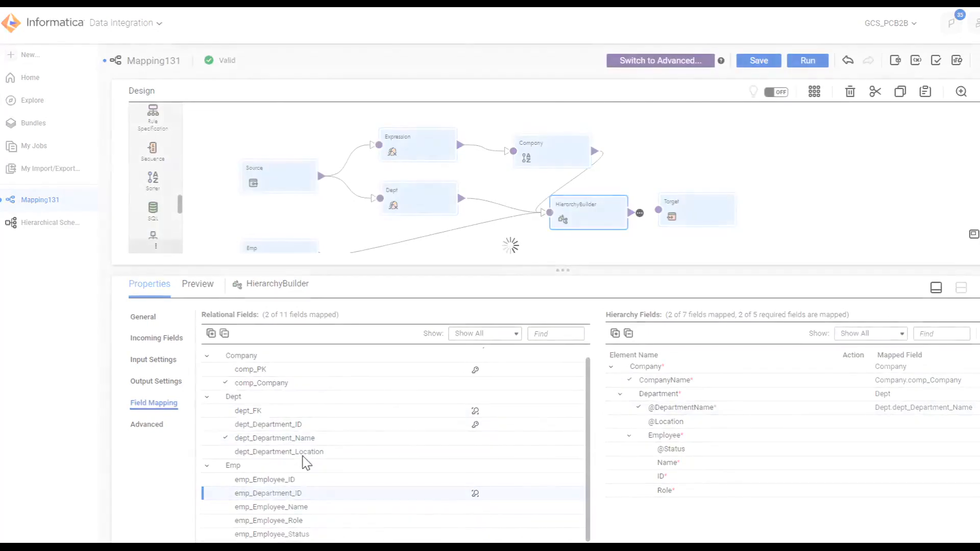
pyautogui.moveTo(307, 456); pyautogui.dragTo(693, 422)
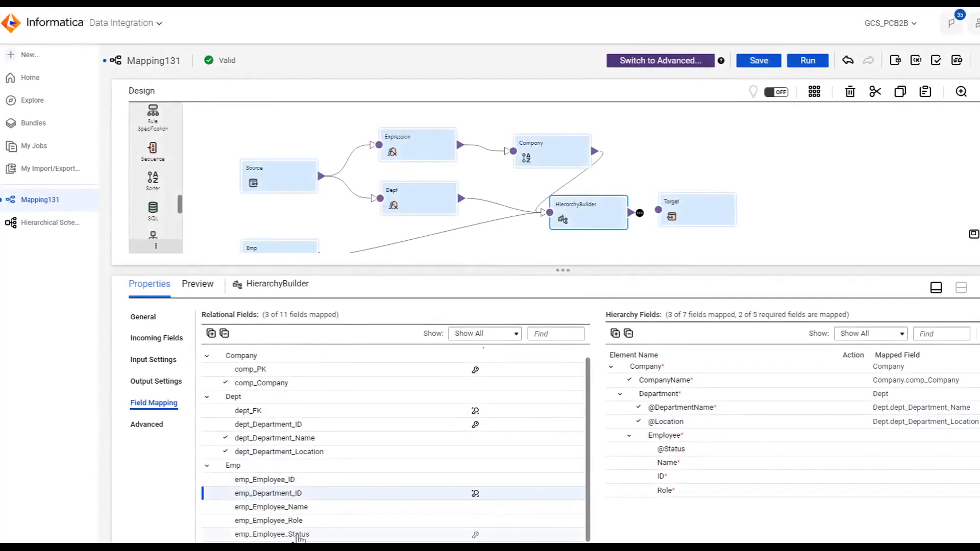
pyautogui.moveTo(301, 534); pyautogui.dragTo(664, 450)
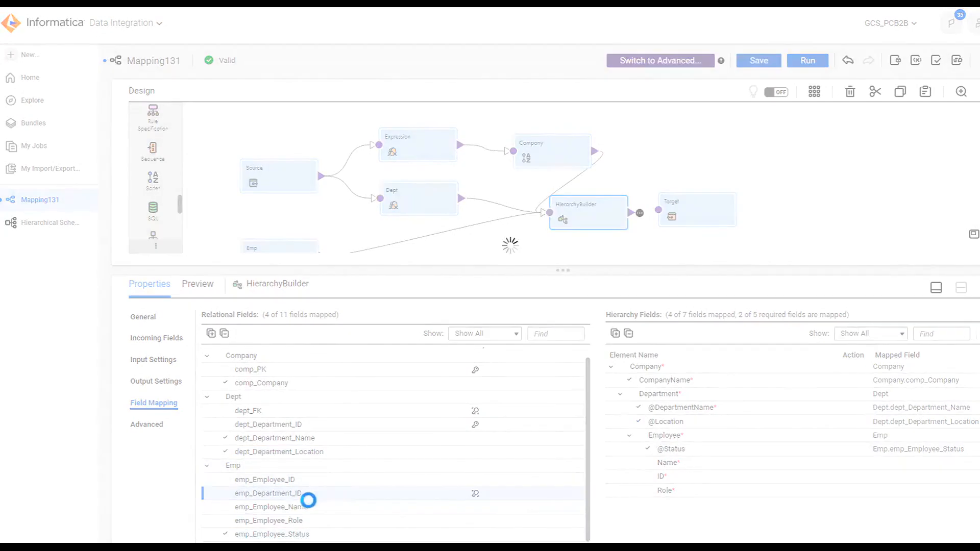
pyautogui.moveTo(284, 508); pyautogui.dragTo(661, 462)
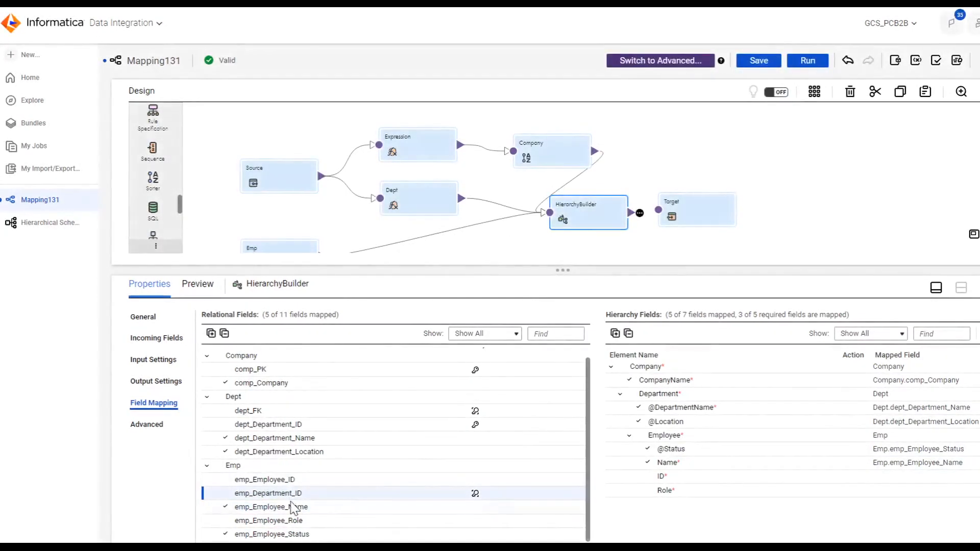
pyautogui.moveTo(276, 480); pyautogui.dragTo(636, 479)
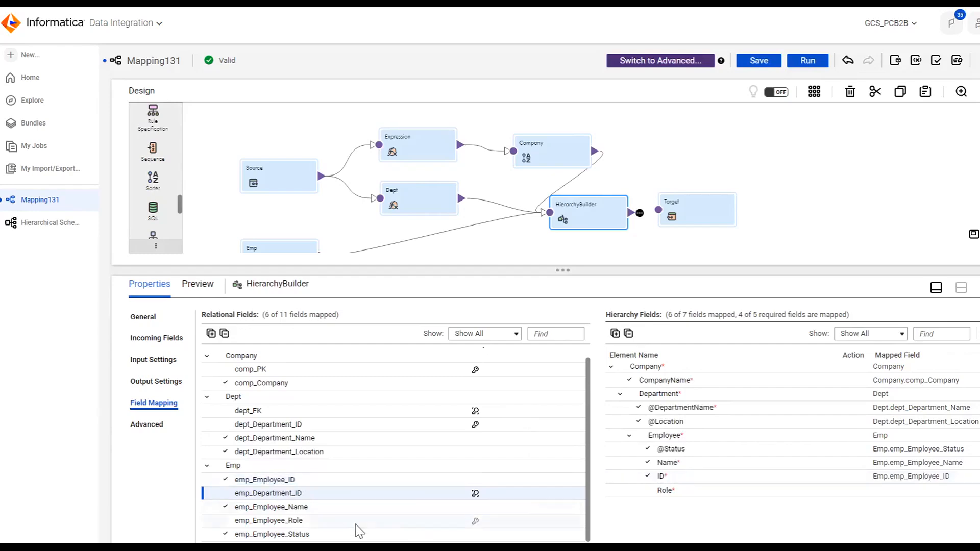
pyautogui.moveTo(272, 526); pyautogui.dragTo(664, 491)
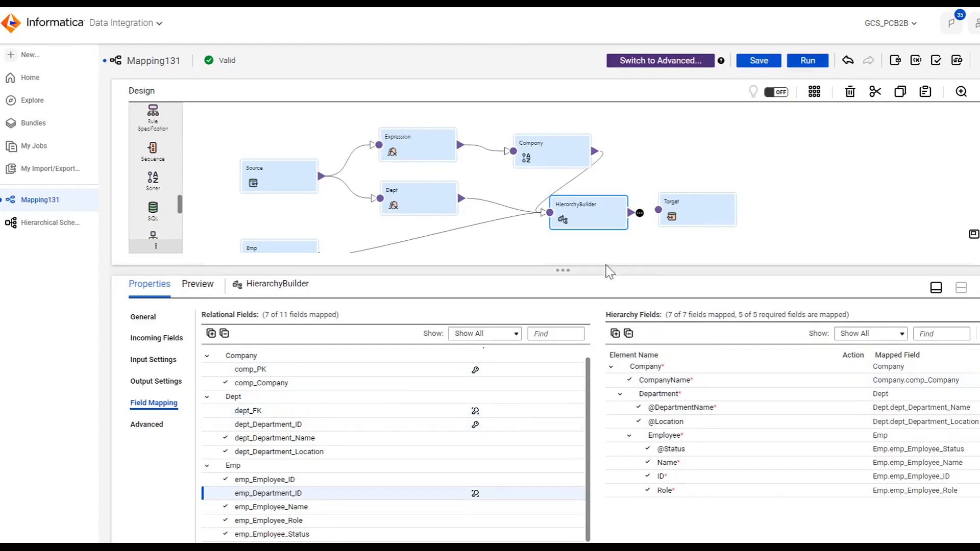
# Step: Reposition the Target node further to the right of the HierarchyBuilder on the canvas
pyautogui.moveTo(657, 217); pyautogui.dragTo(659, 210)
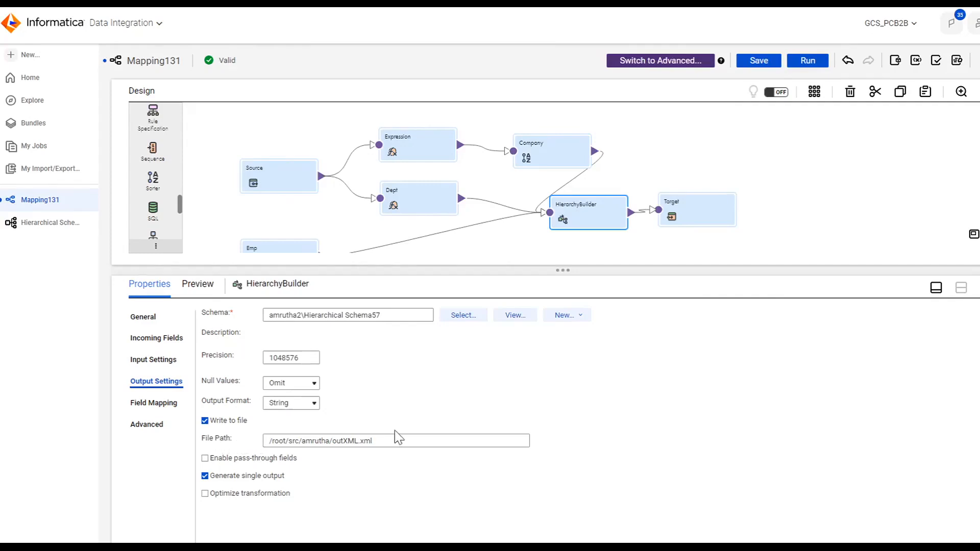
pyautogui.click(717, 219)
pyautogui.moveTo(715, 213); pyautogui.dragTo(759, 211)
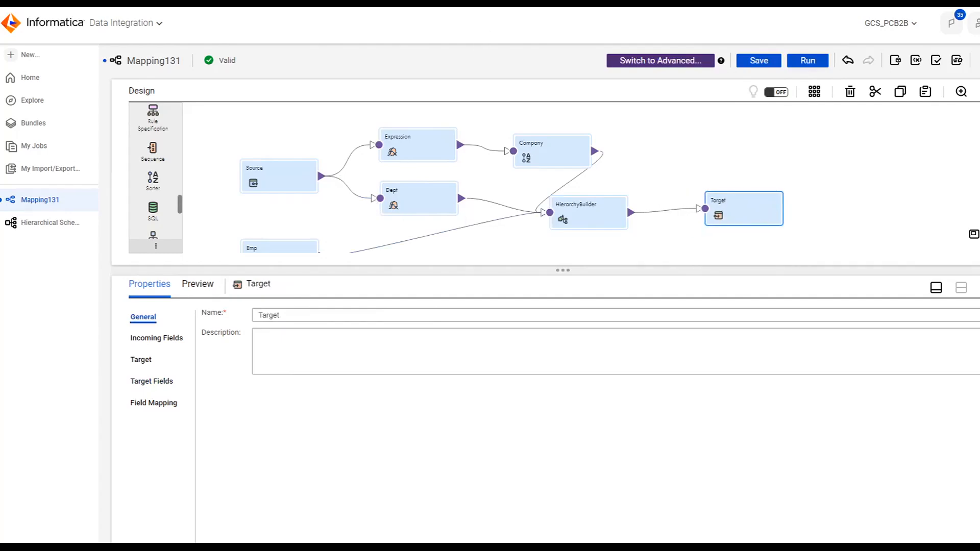
# Step: Save the mapping
pyautogui.moveTo(685, 215)
pyautogui.click(760, 64)
pyautogui.click(760, 62)
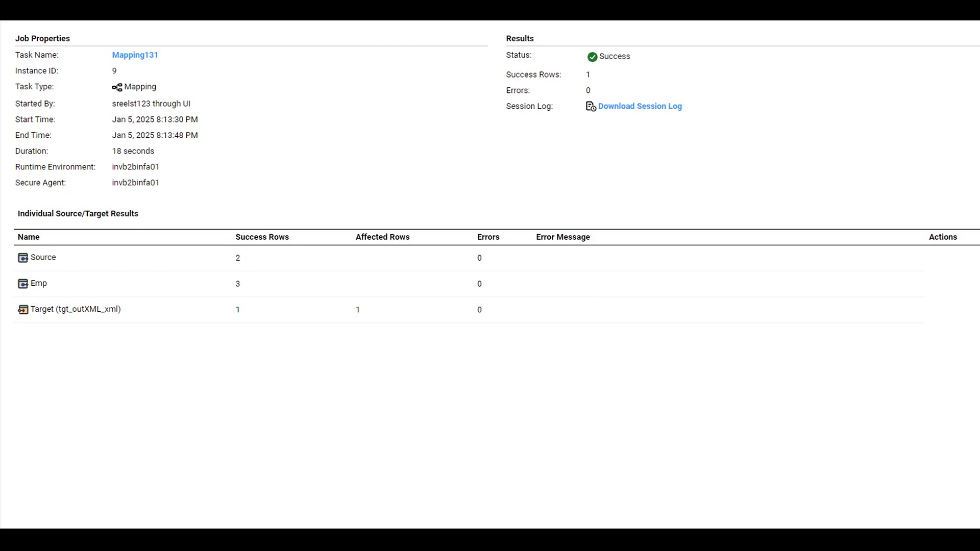
# Step: Switch to Notepad++ and compare the generated outXML.xml with the sample company1.xml
pyautogui.hotkey('alt', 'Tab')
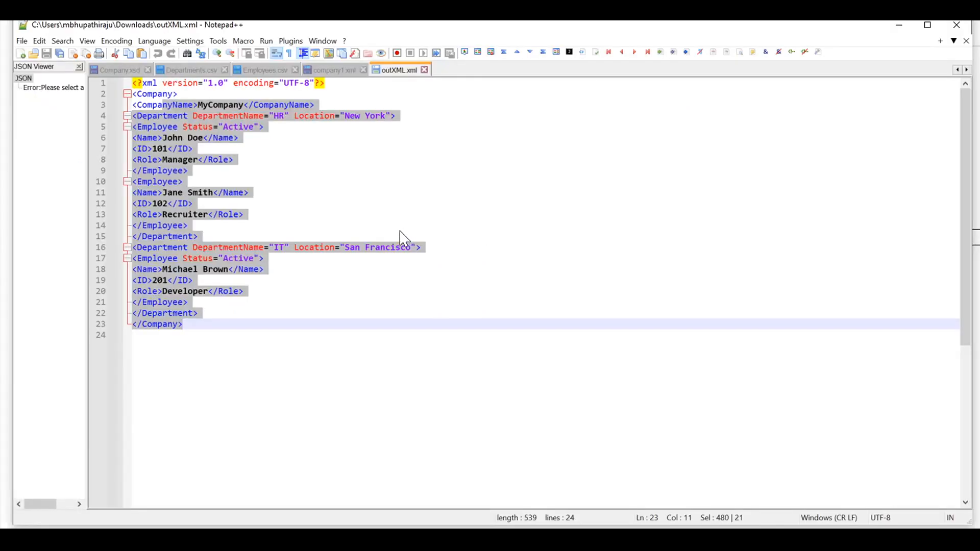
pyautogui.click(468, 204)
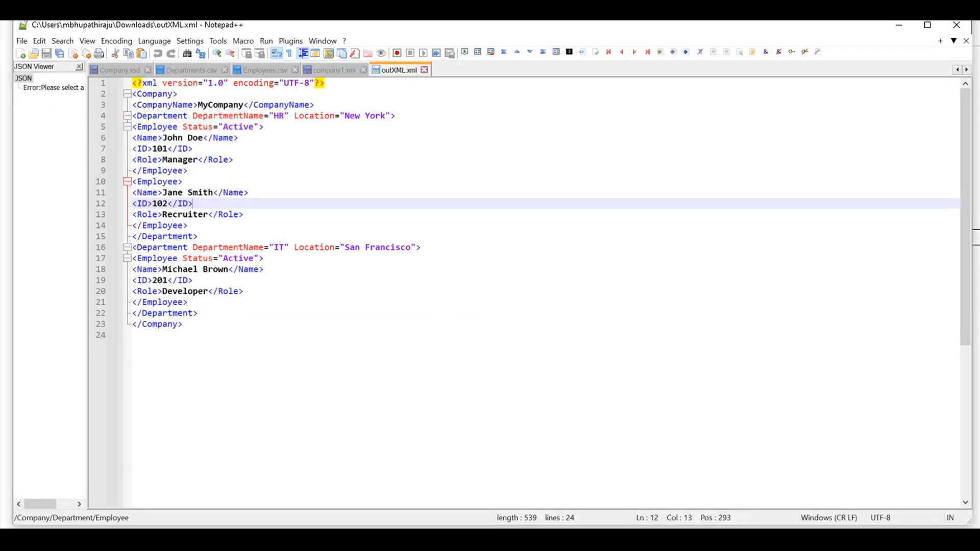
pyautogui.click(334, 70)
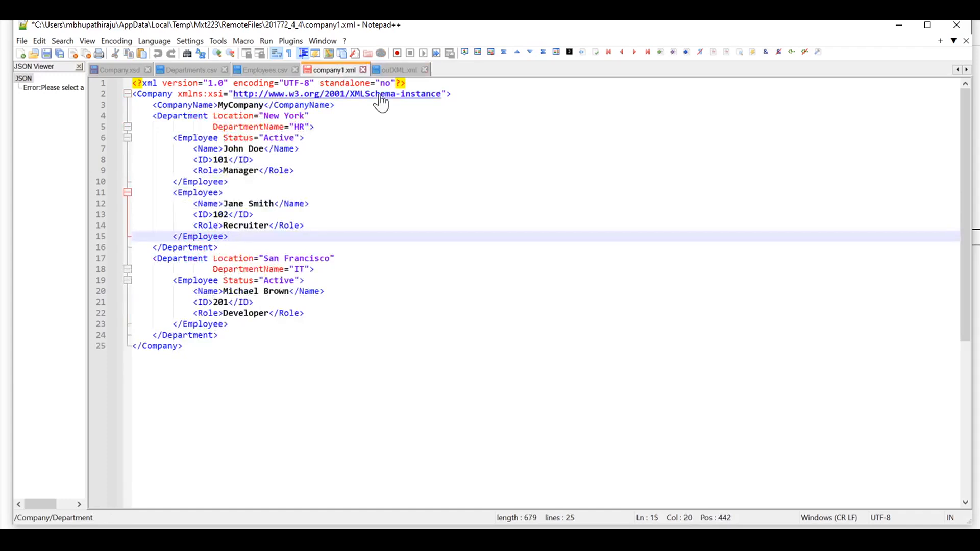
pyautogui.click(389, 72)
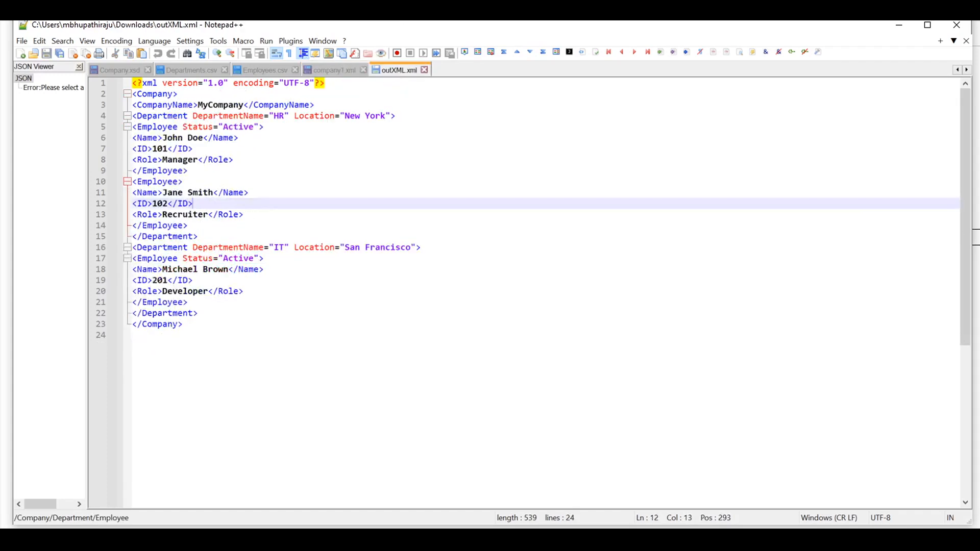